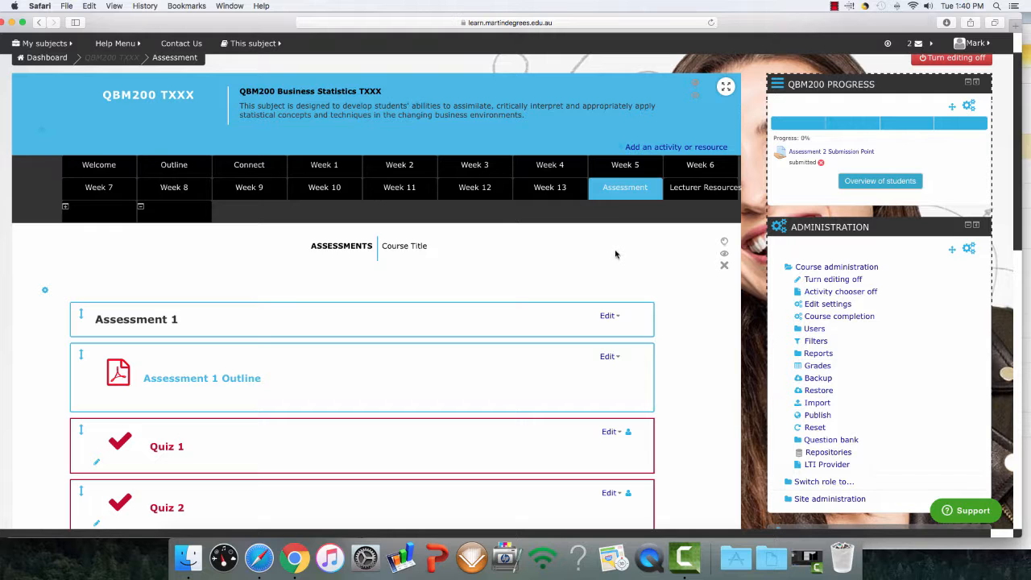
- Expand the role-switching options in the course administration block
scroll(620, 253, "up", 1)
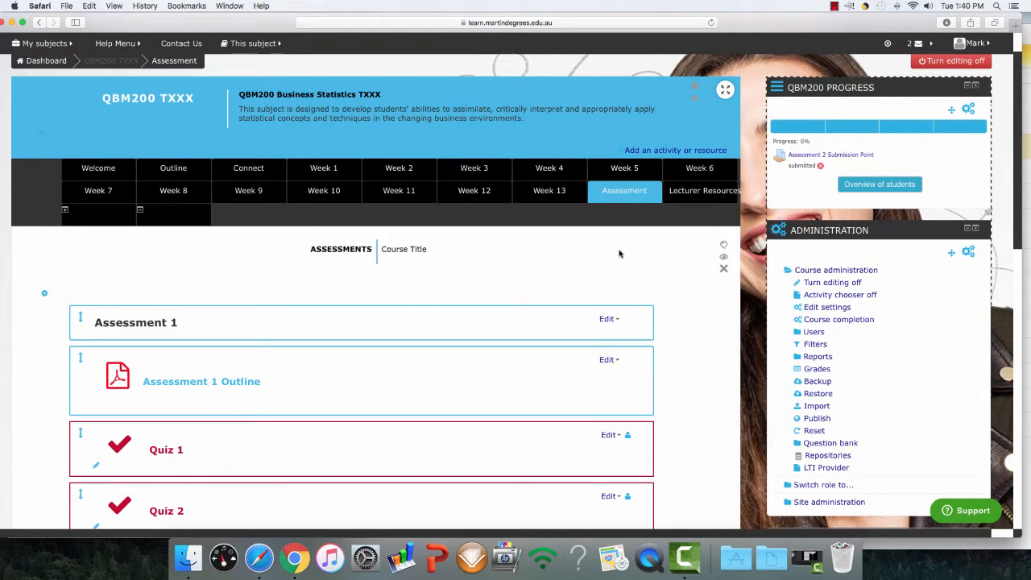
scroll(628, 266, "down", 1)
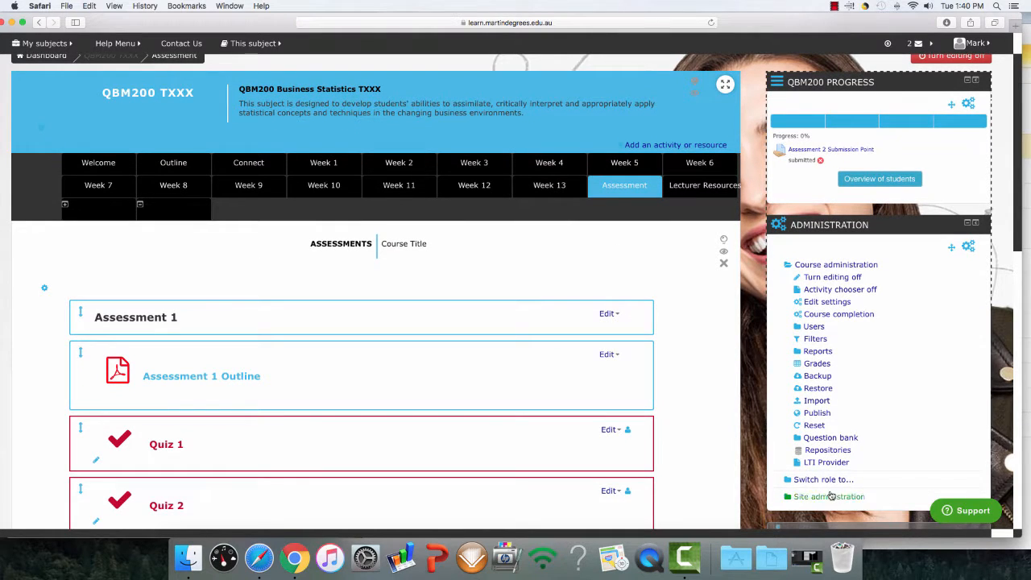
left_click(819, 481)
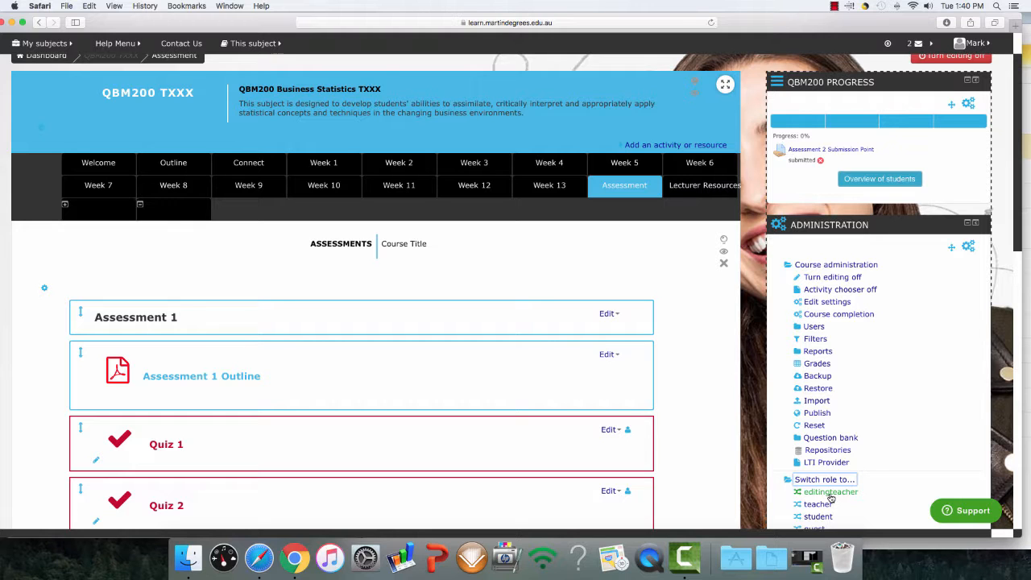
left_click(830, 498)
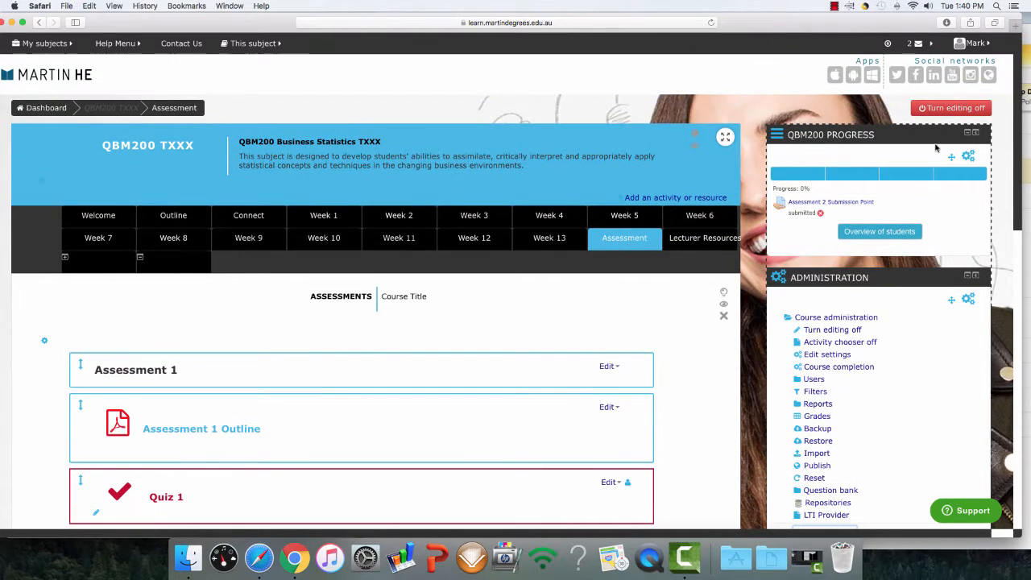
- Turn editing mode off and back on for the course's Assessment page
scroll(708, 424, "down", 1)
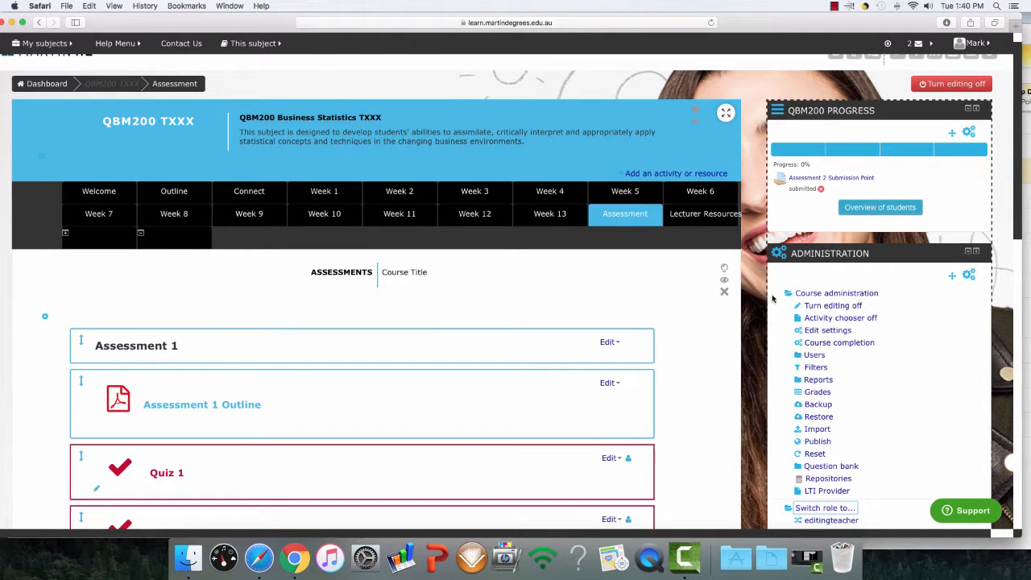
left_click(949, 84)
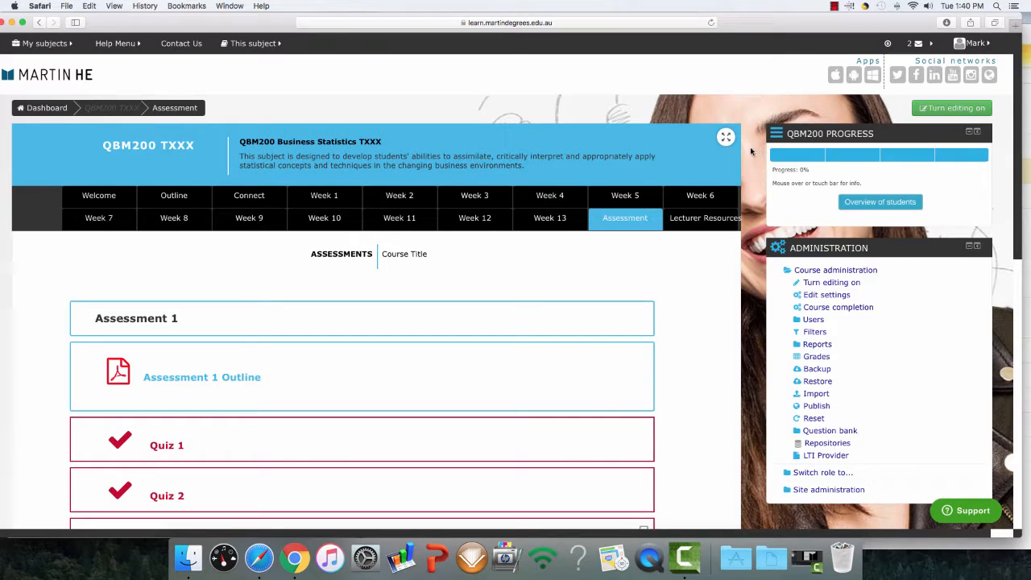
left_click(943, 111)
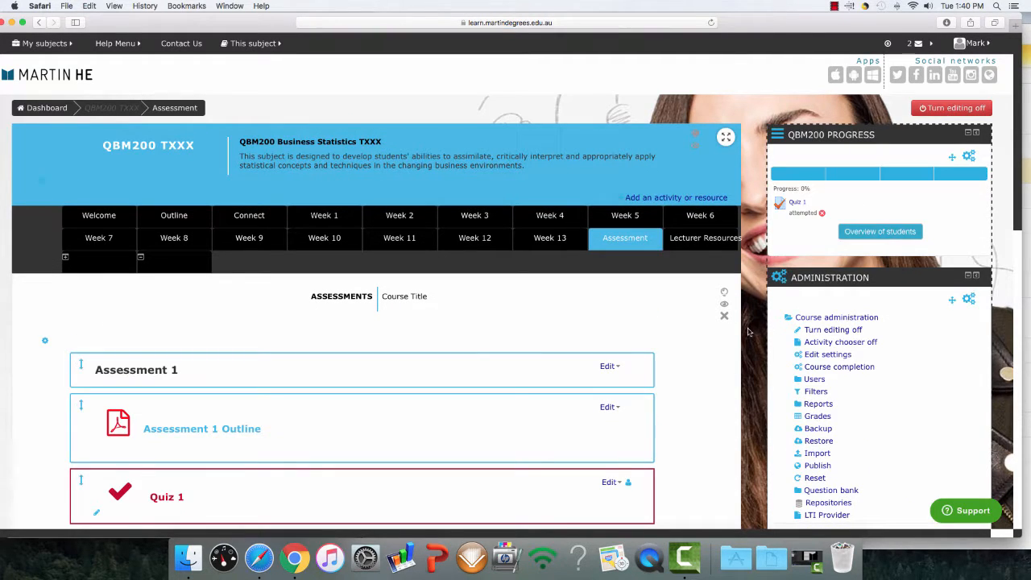
- Open the settings of Quiz 3 under Assessment 1 for editing
scroll(741, 322, "down", 1)
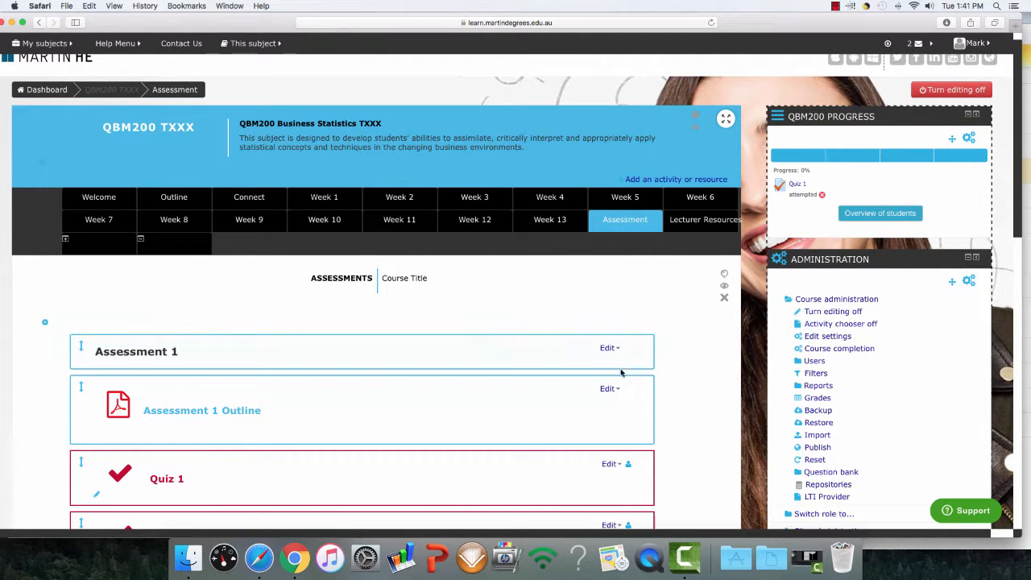
scroll(718, 397, "down", 5)
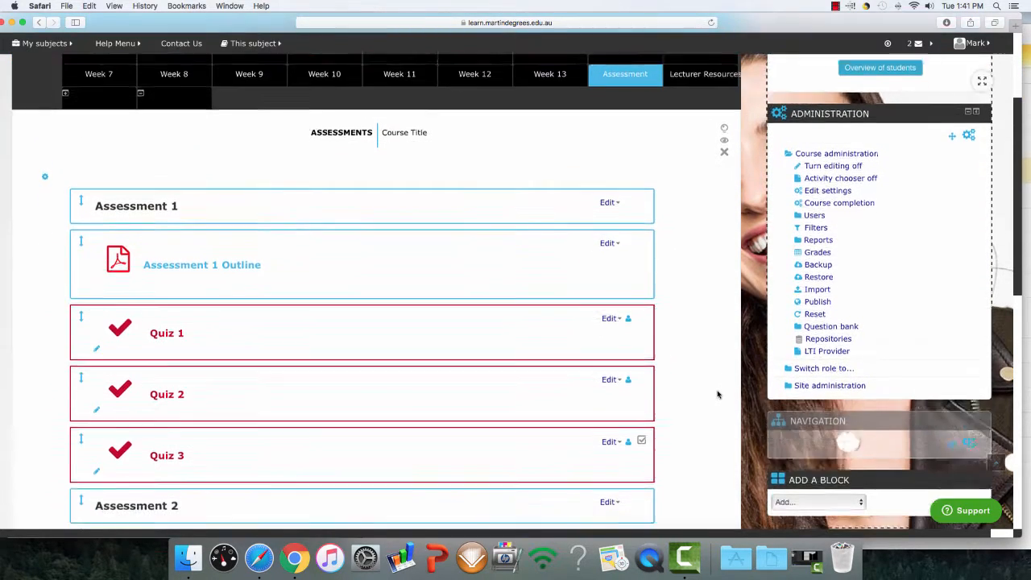
scroll(718, 395, "down", 5)
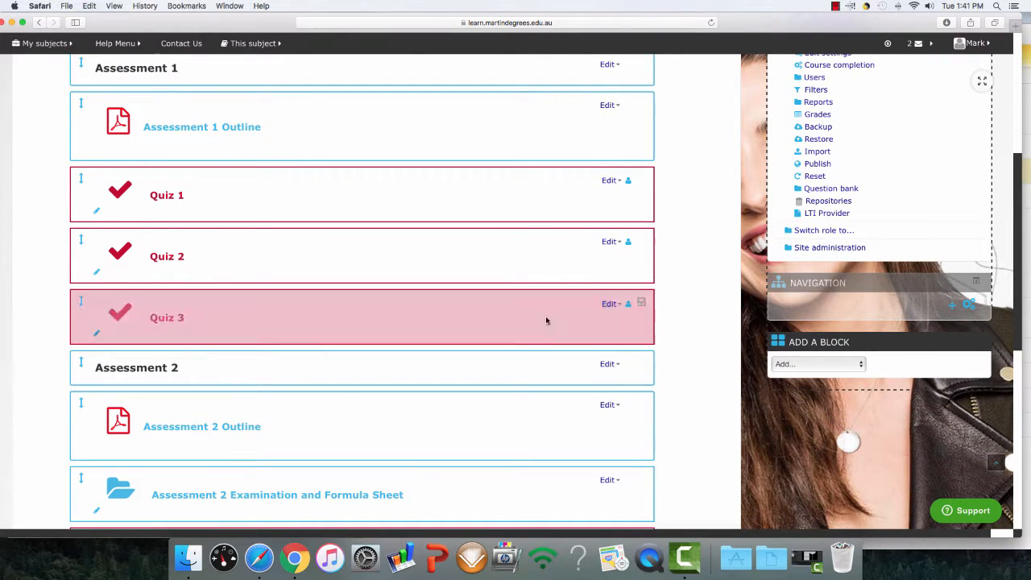
left_click(546, 321)
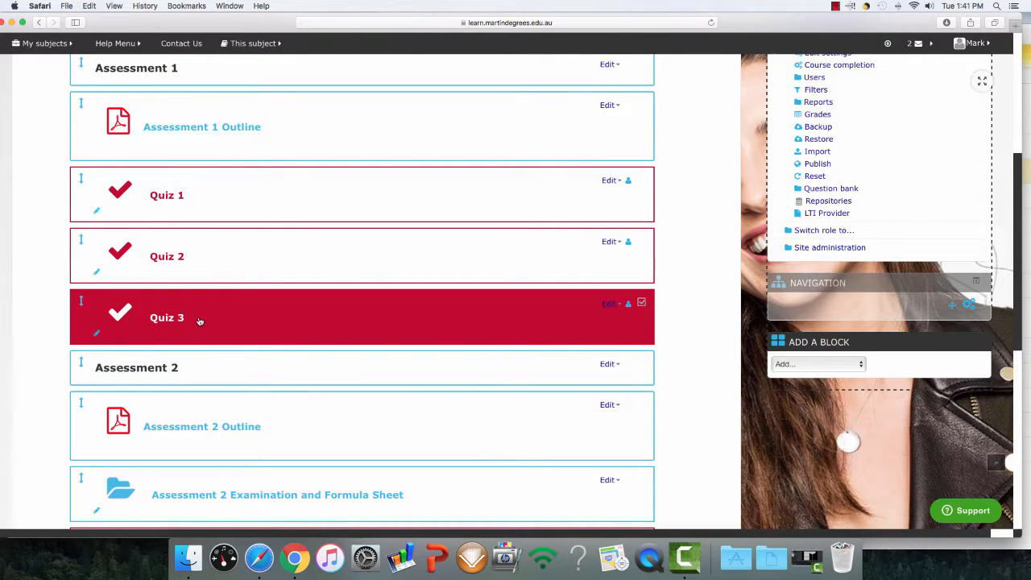
left_click(621, 306)
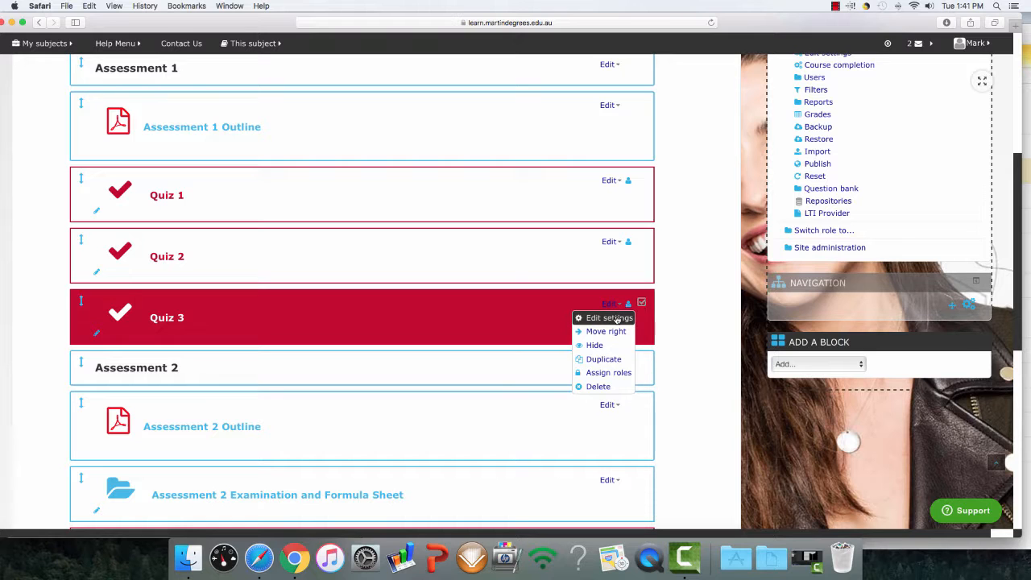
left_click(617, 320)
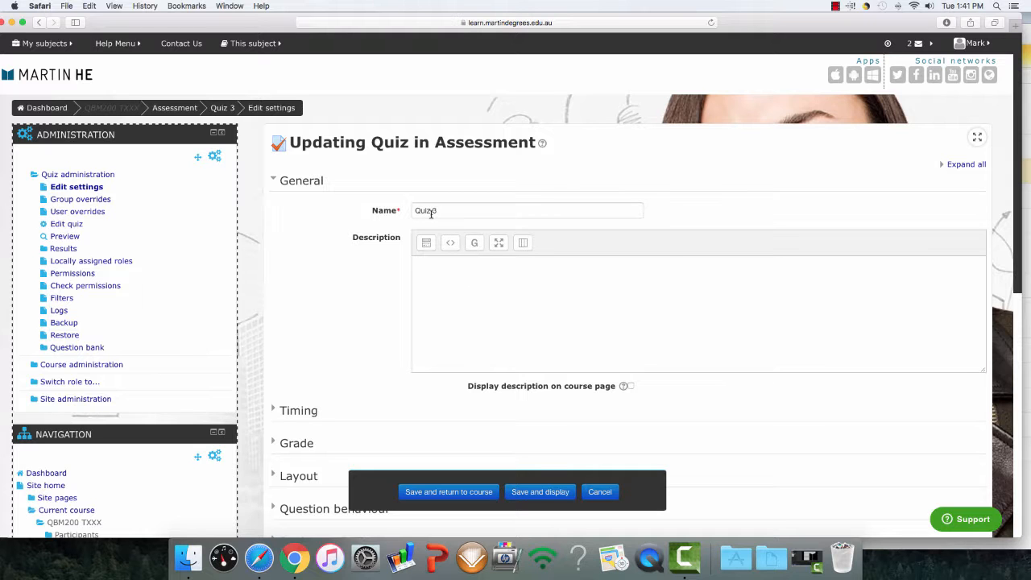
- Look over the quiz's settings sections and examine the Timing options for opening, closing and time limit
scroll(379, 279, "down", 5)
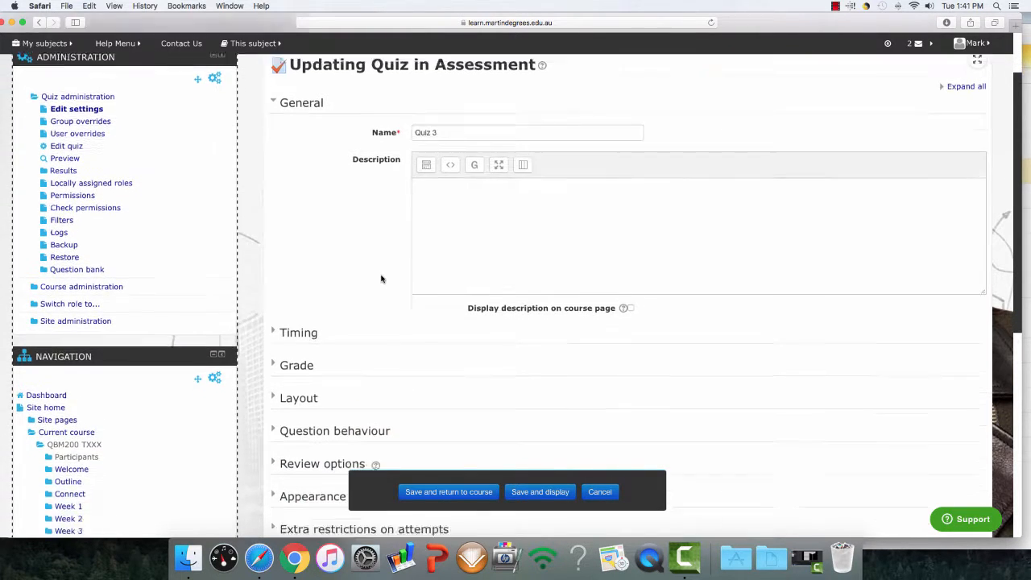
scroll(381, 277, "down", 3)
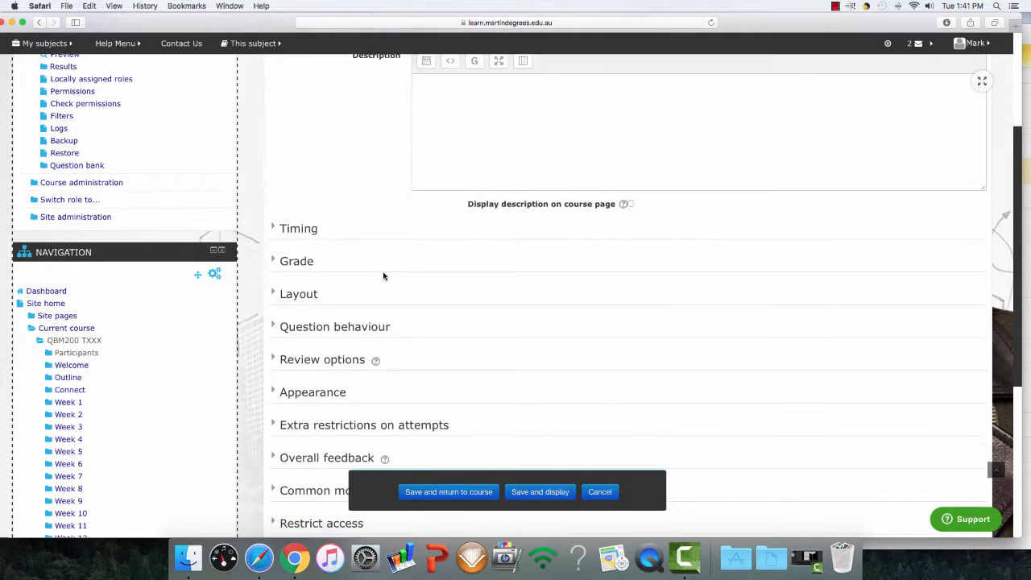
scroll(382, 274, "down", 1)
scroll(382, 274, "up", 3)
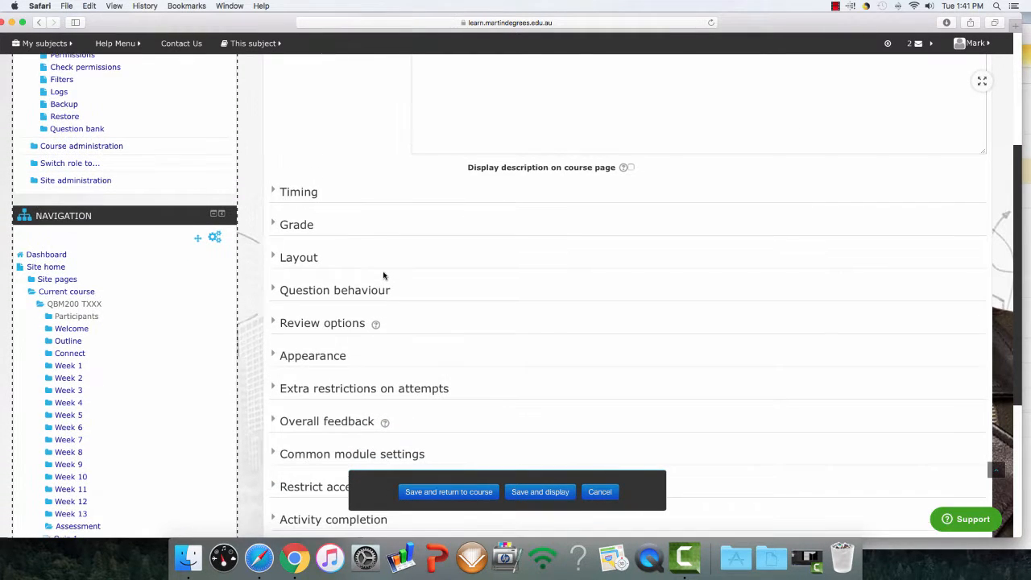
left_click(273, 194)
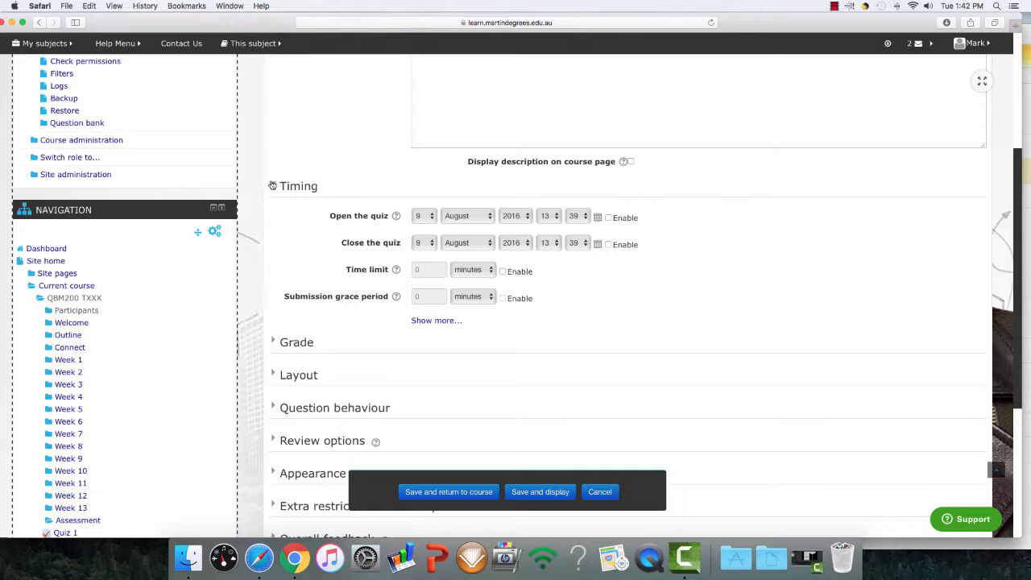
left_click(274, 186)
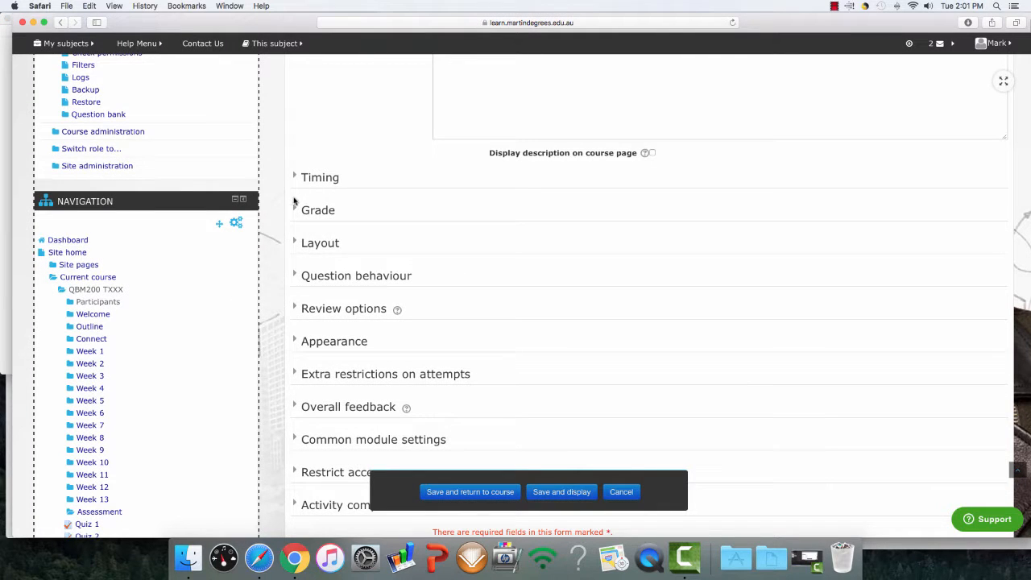
- Set the quiz's grade to pass to 10.00 and the attempts allowed to 1
left_click(295, 210)
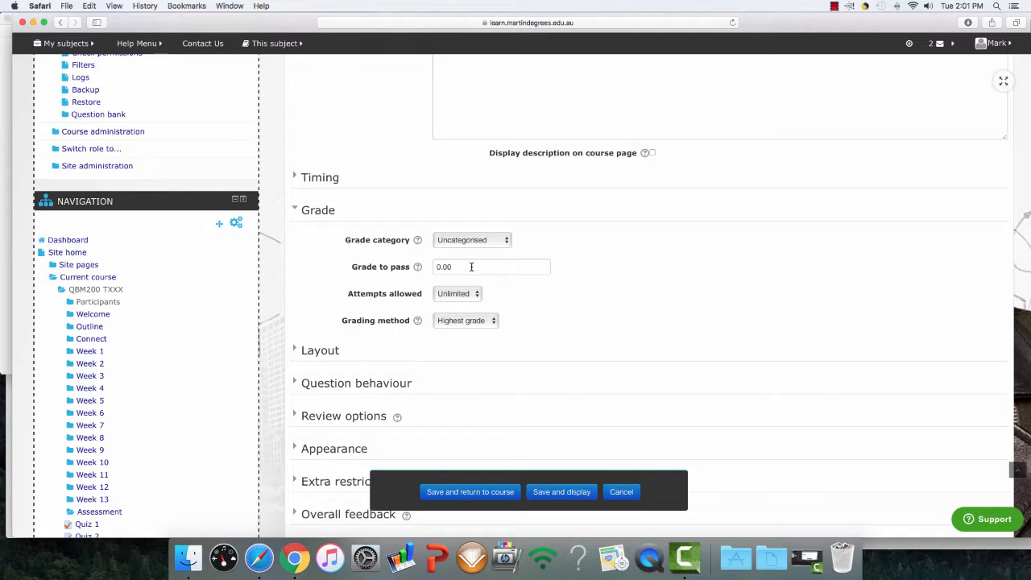
left_click(439, 267)
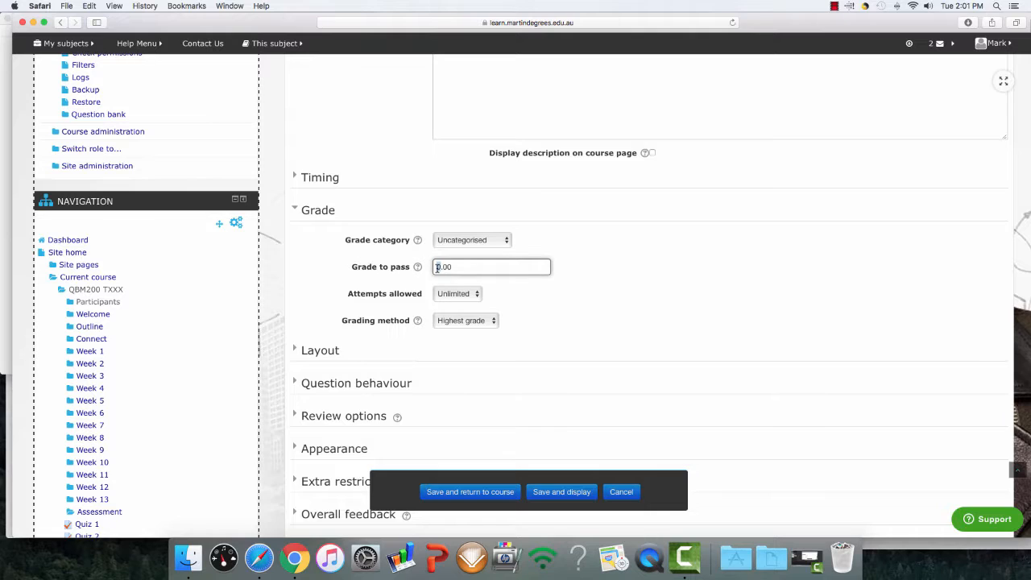
left_click_drag(438, 268, 432, 269)
type("10")
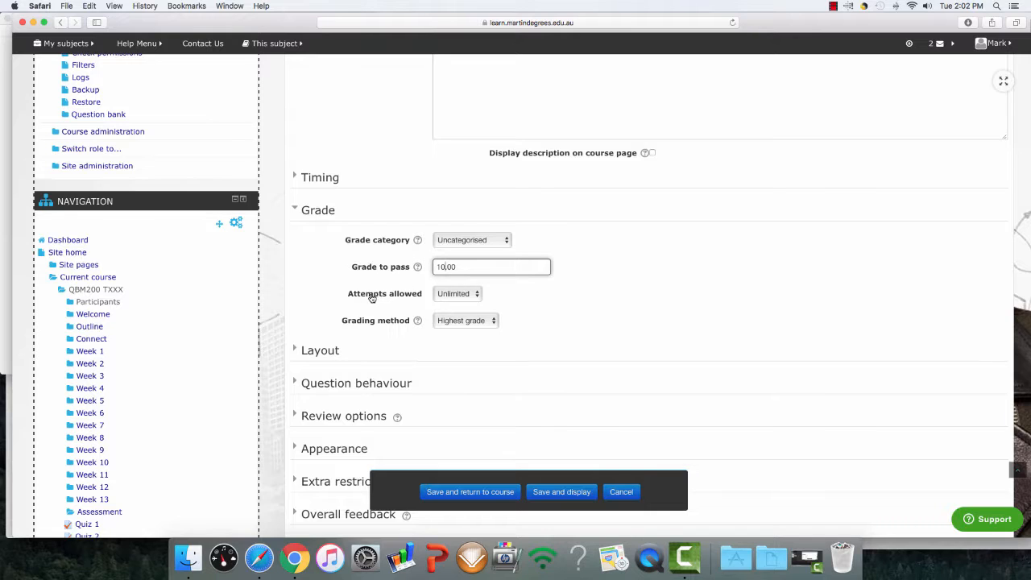
left_click(476, 298)
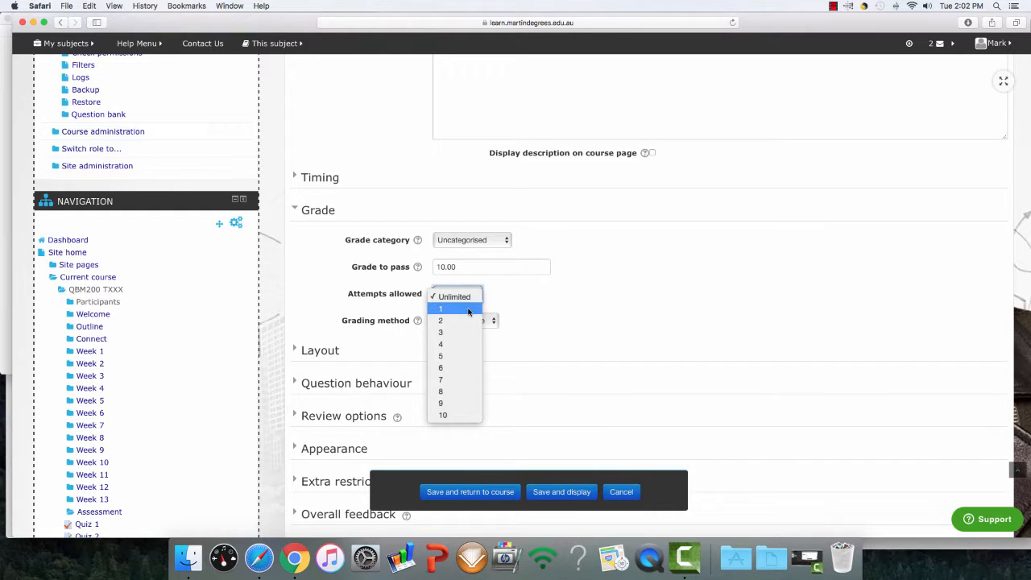
left_click(472, 308)
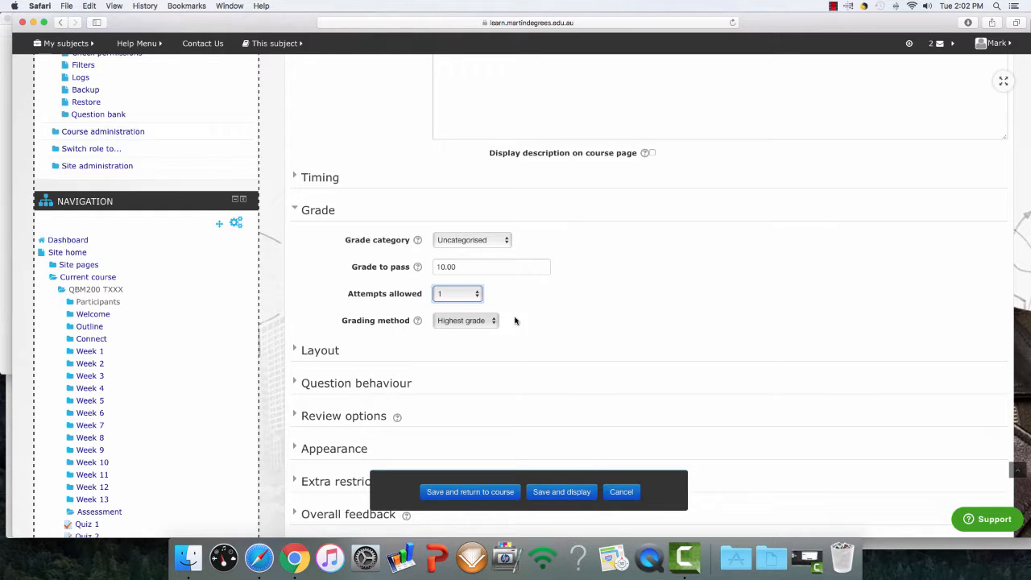
- Examine the available grade categories without choosing another one, and collapse the Grade section
left_click(507, 242)
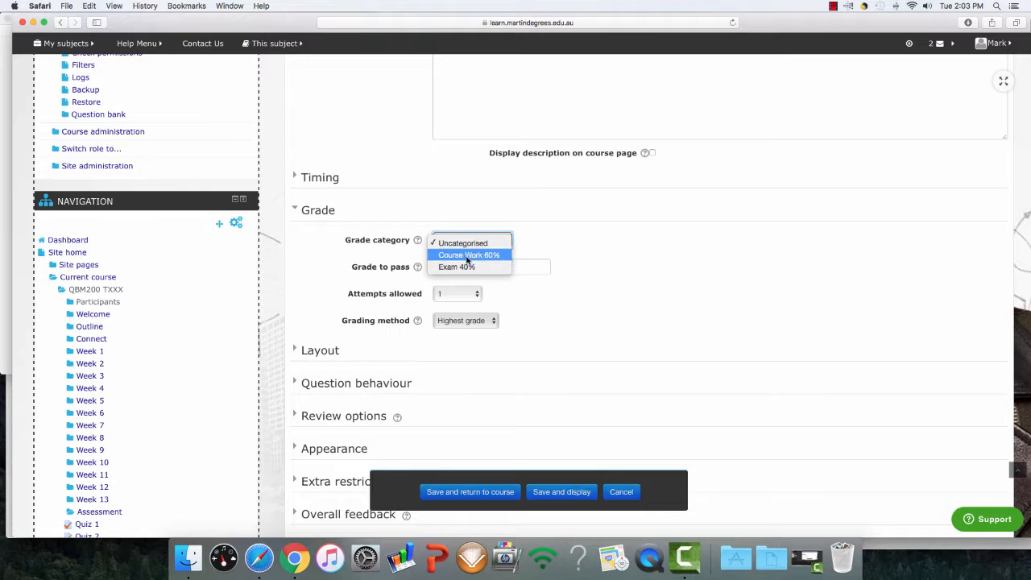
left_click(536, 244)
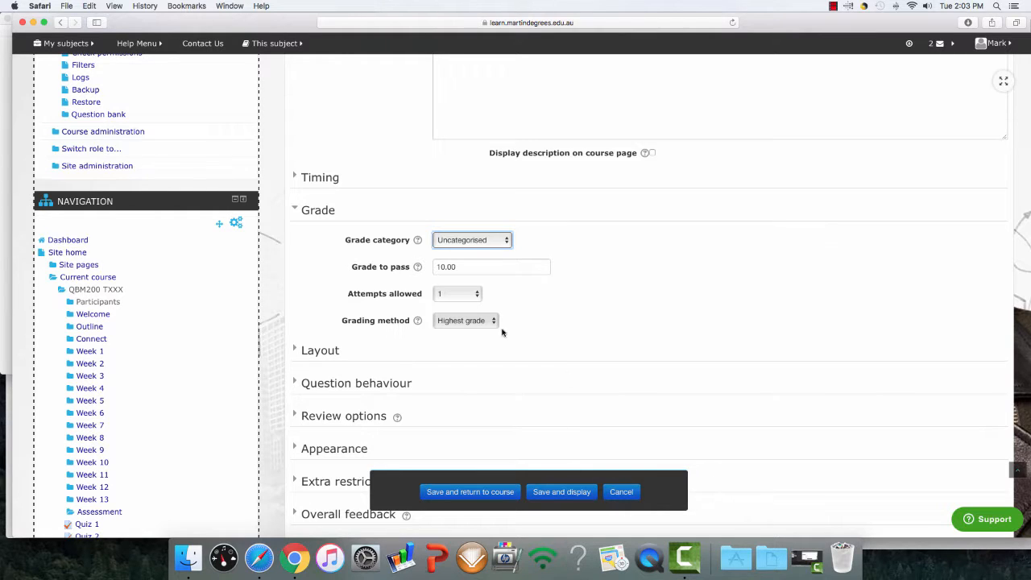
left_click(294, 210)
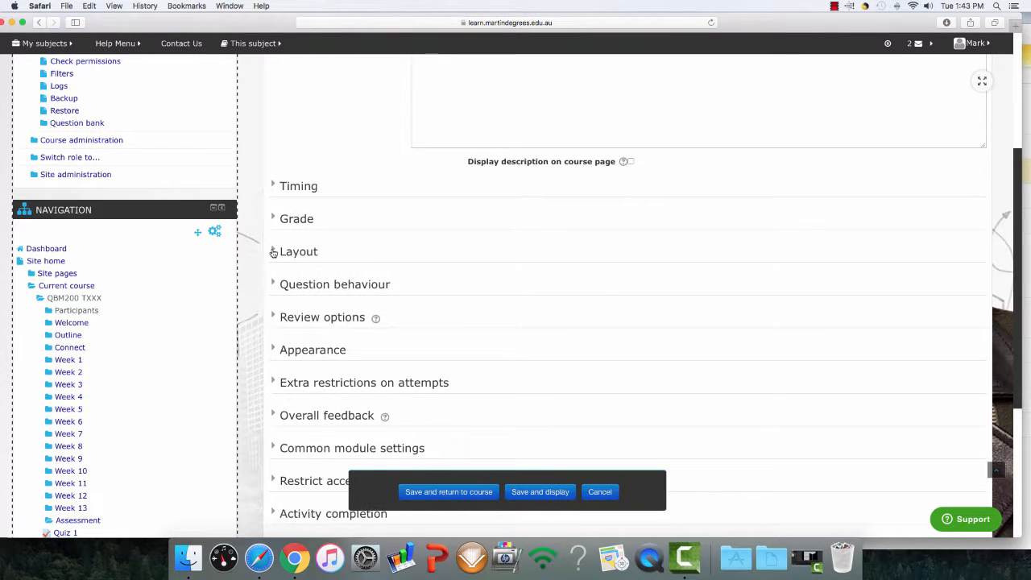
- Choose "Every question" as the quiz layout's new page option and collapse the Layout section
left_click(272, 252)
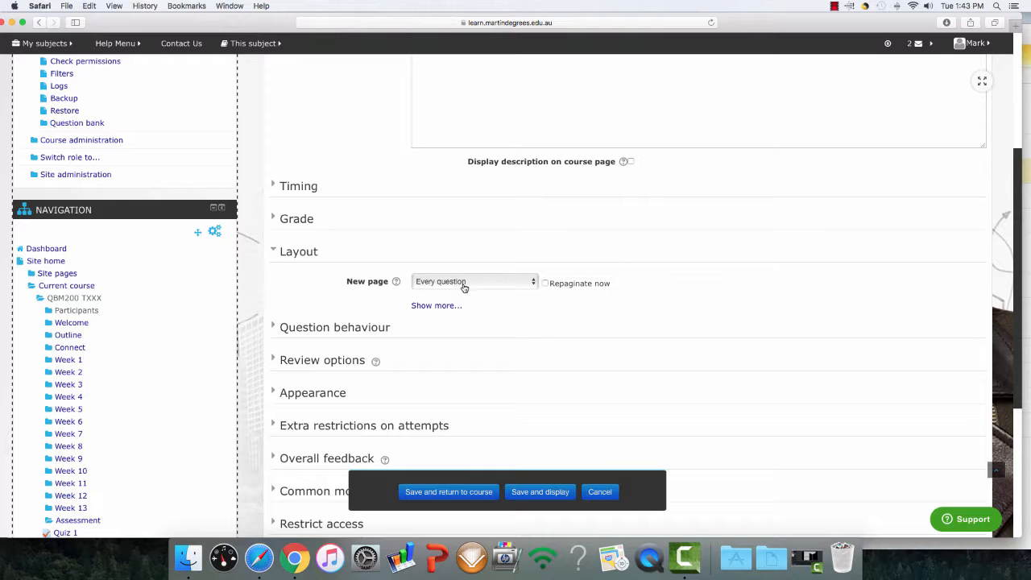
left_click(534, 286)
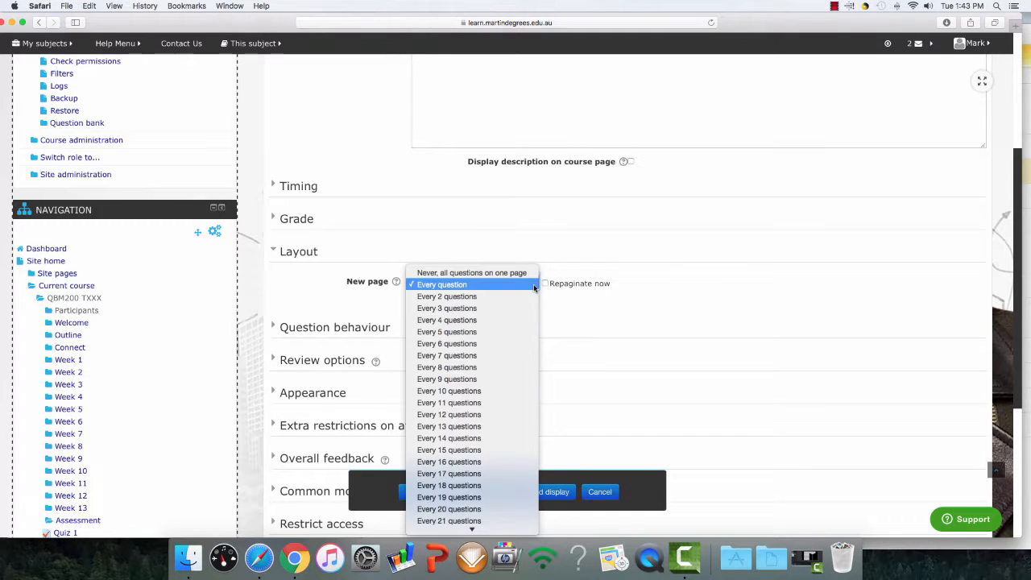
left_click(453, 286)
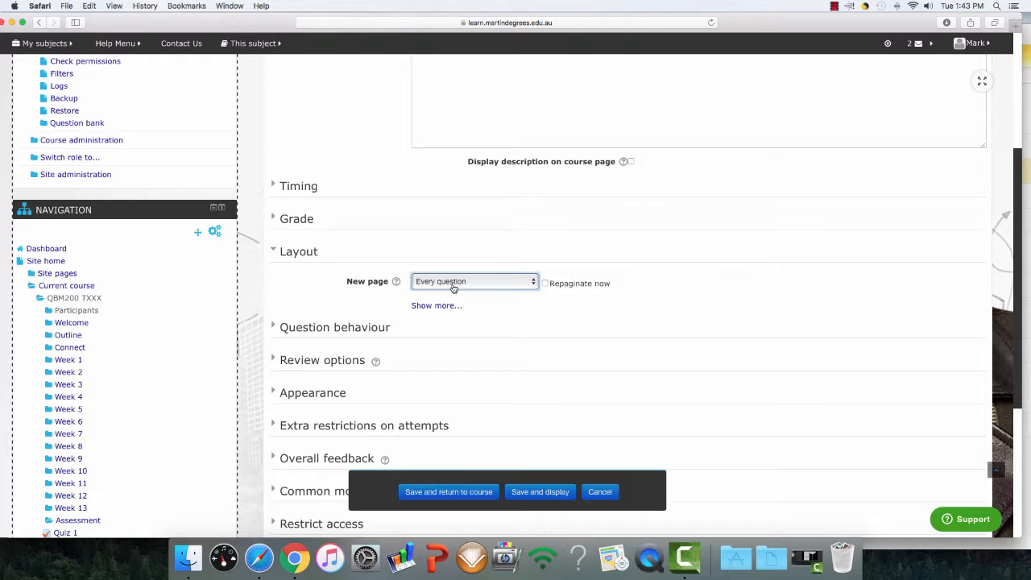
left_click(272, 252)
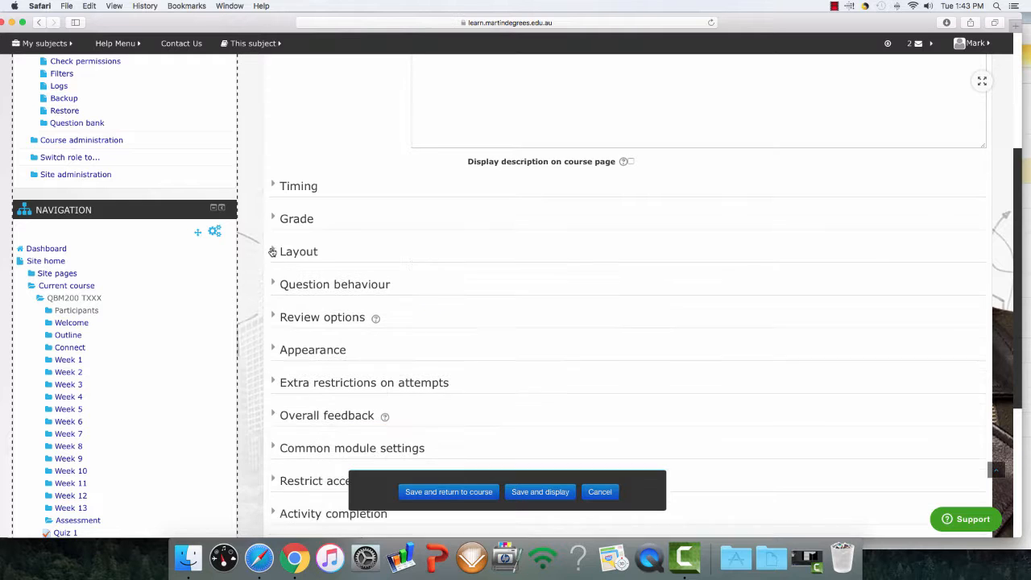
- In the Question behaviour section, set Shuffle within questions to No and keep Deferred feedback as how questions behave
left_click(273, 284)
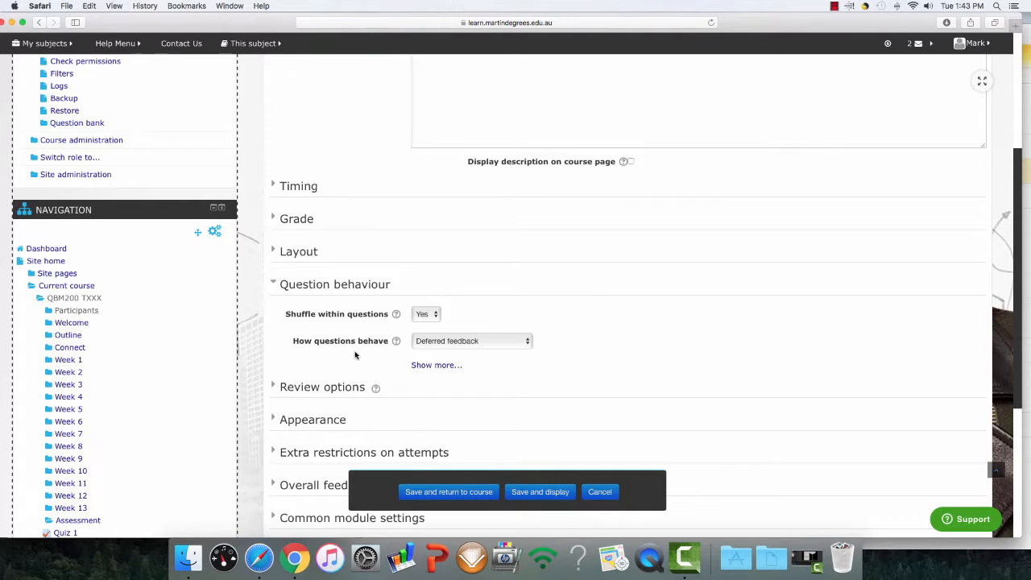
scroll(553, 381, "down", 2)
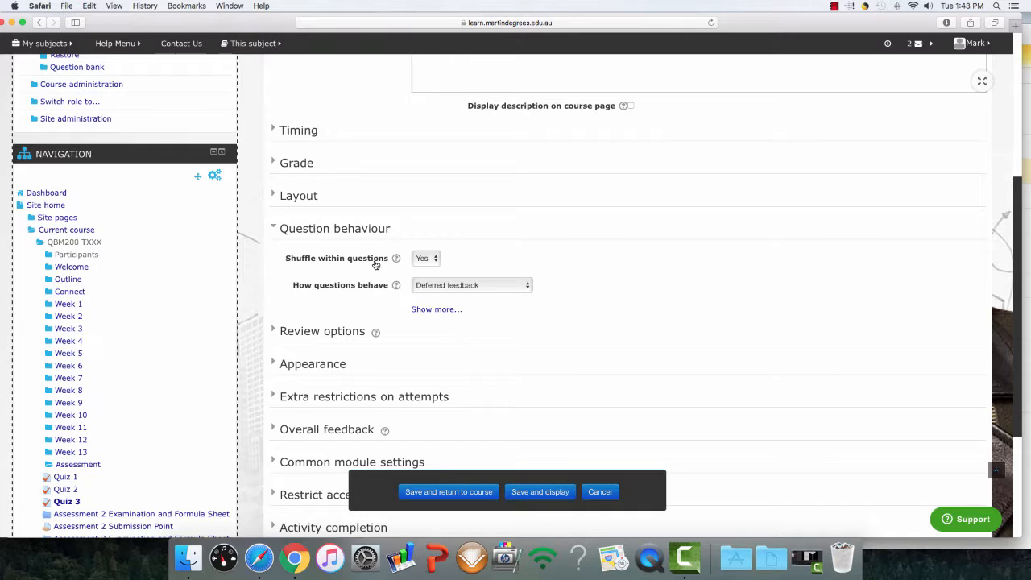
left_click(435, 259)
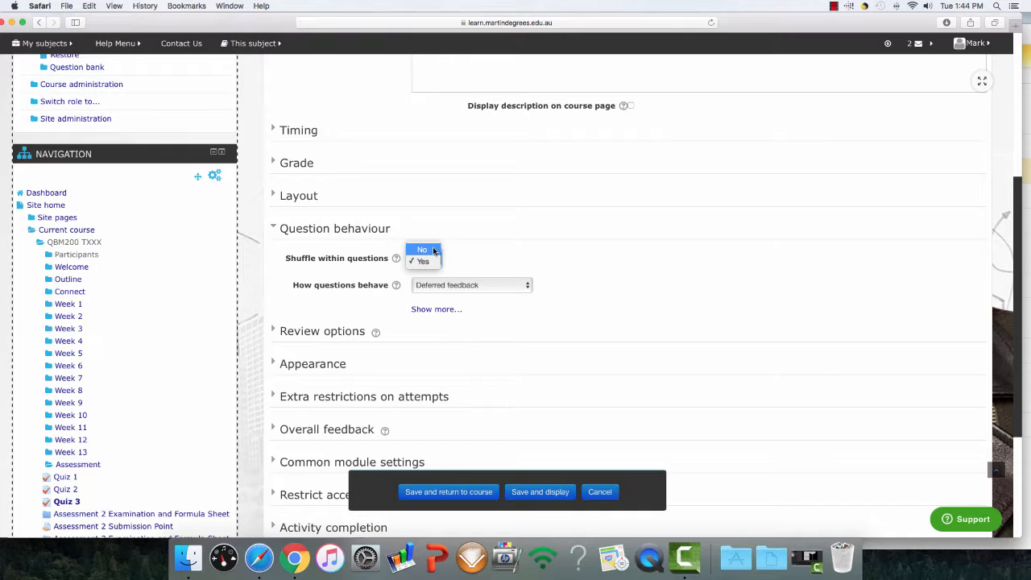
left_click(422, 249)
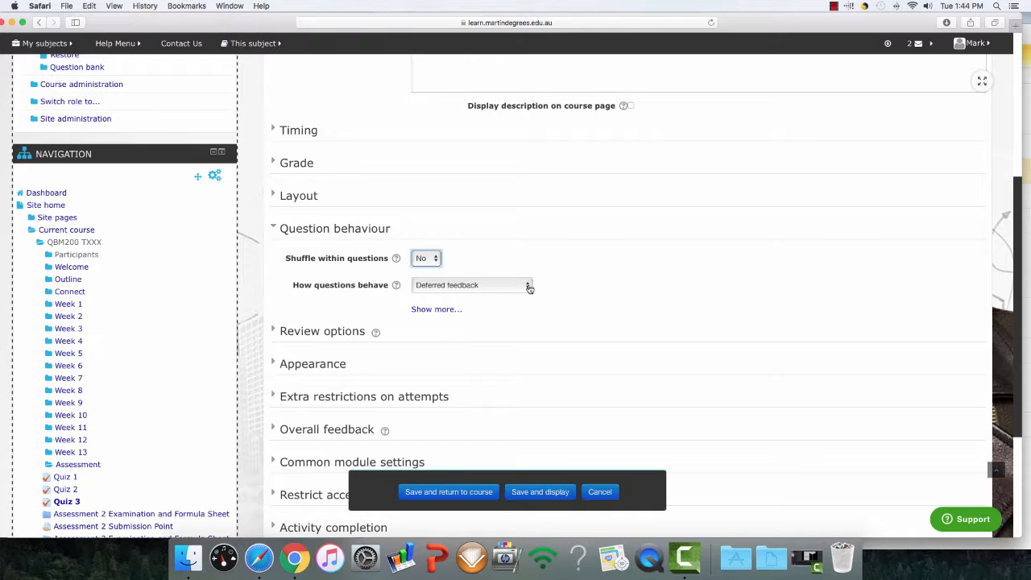
left_click(530, 288)
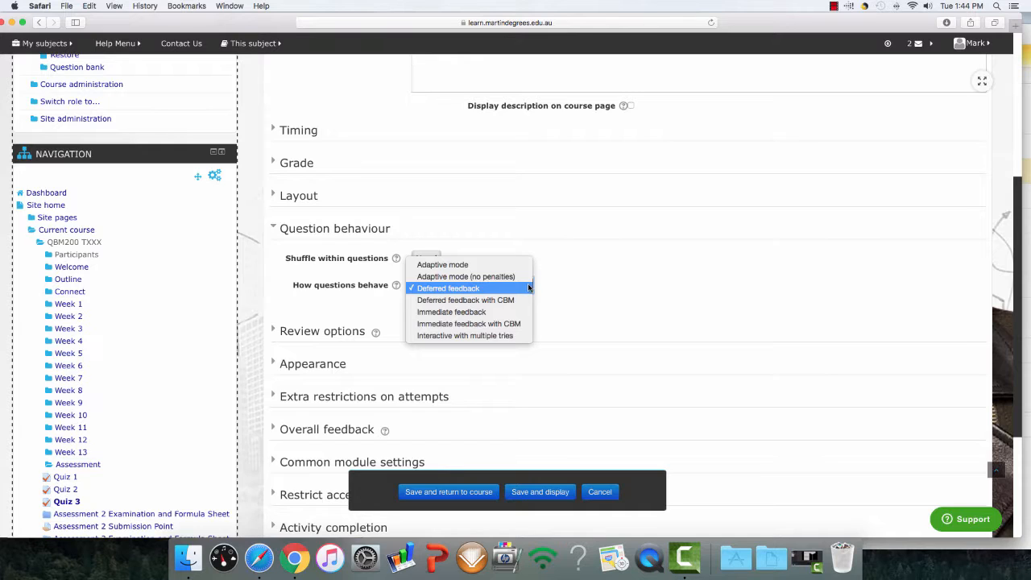
left_click(470, 290)
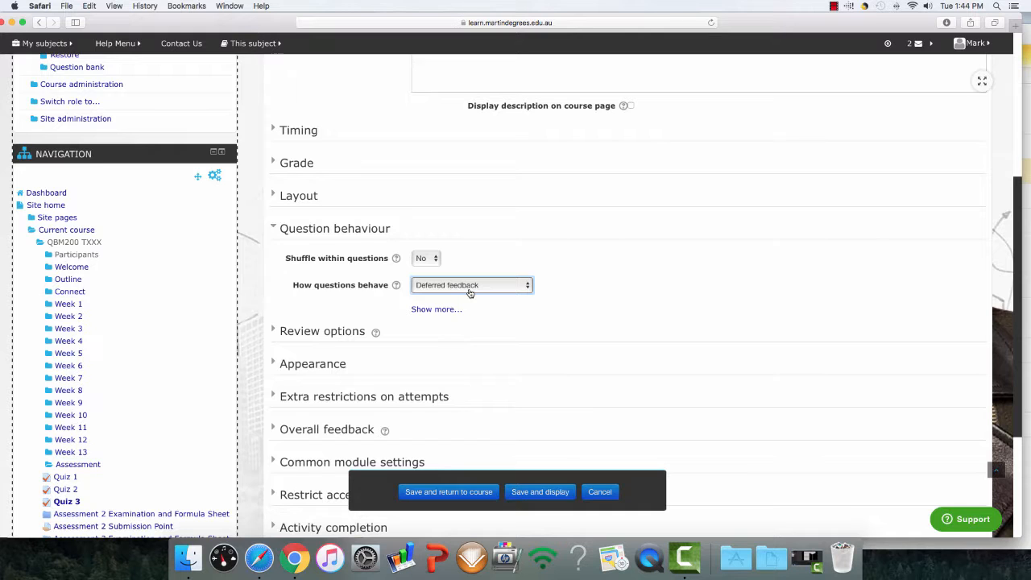
left_click(276, 229)
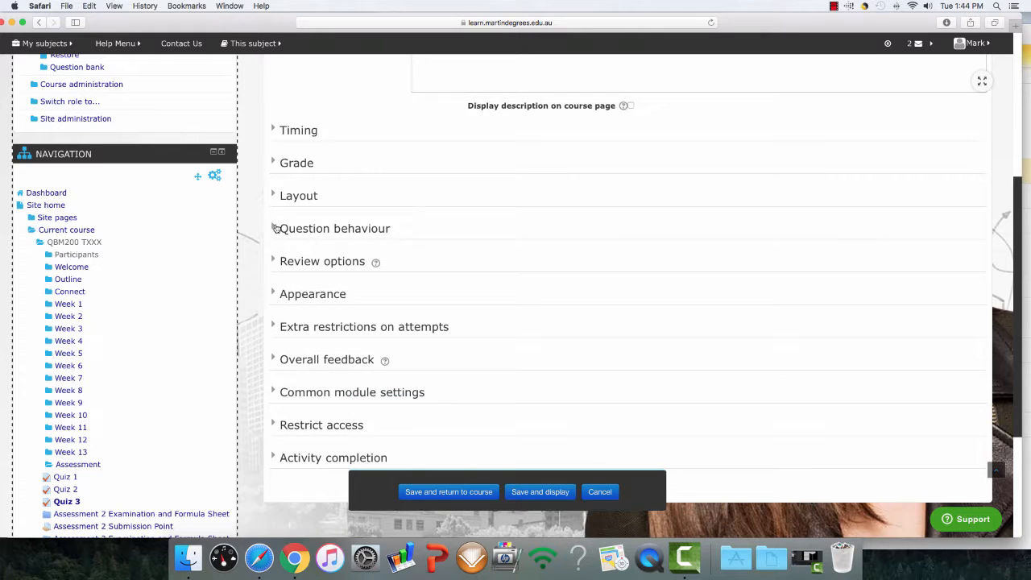
- Examine the quiz's Review options, Appearance and Extra restrictions on attempts settings without changing them
left_click(274, 261)
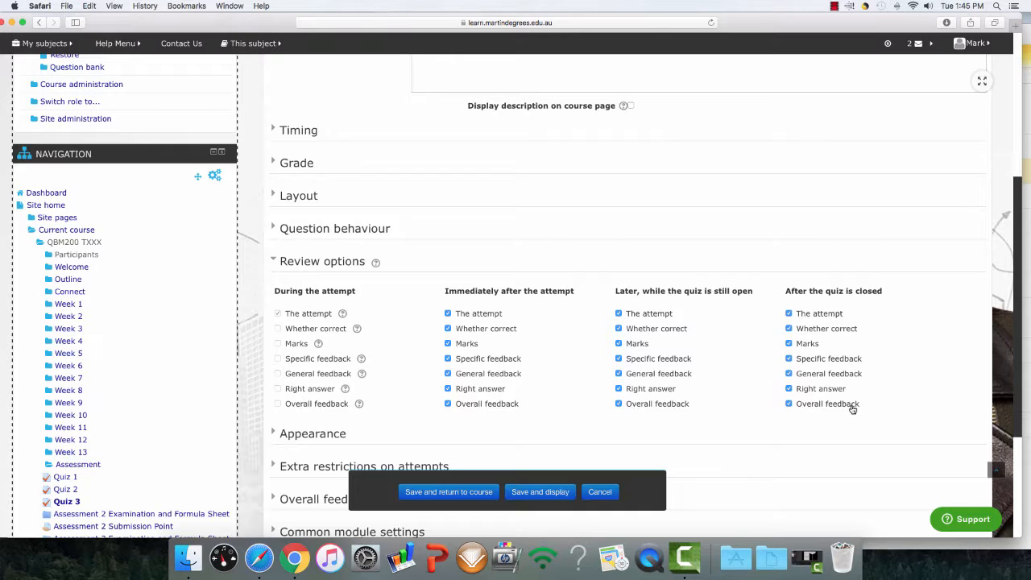
left_click(274, 263)
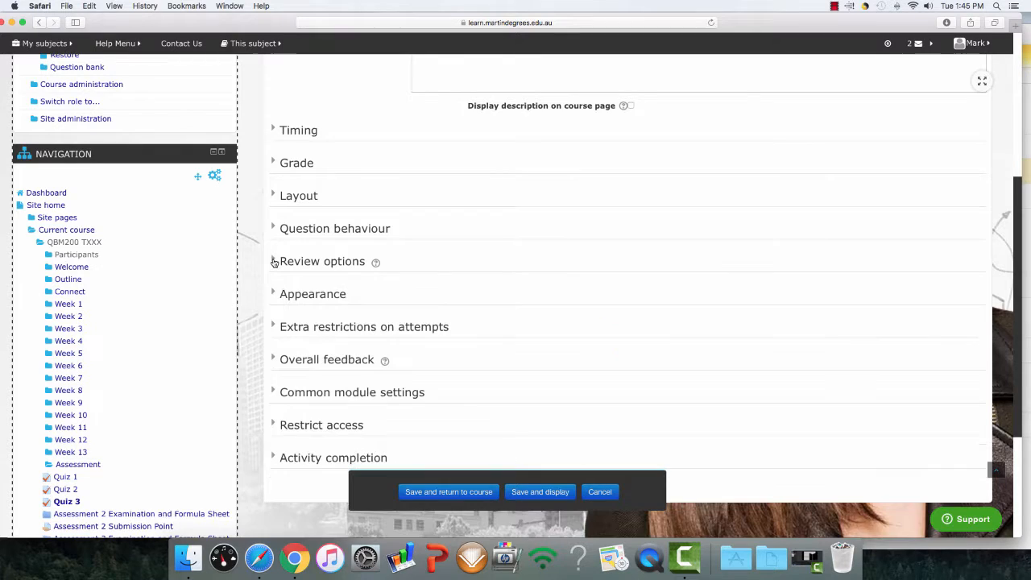
left_click(274, 295)
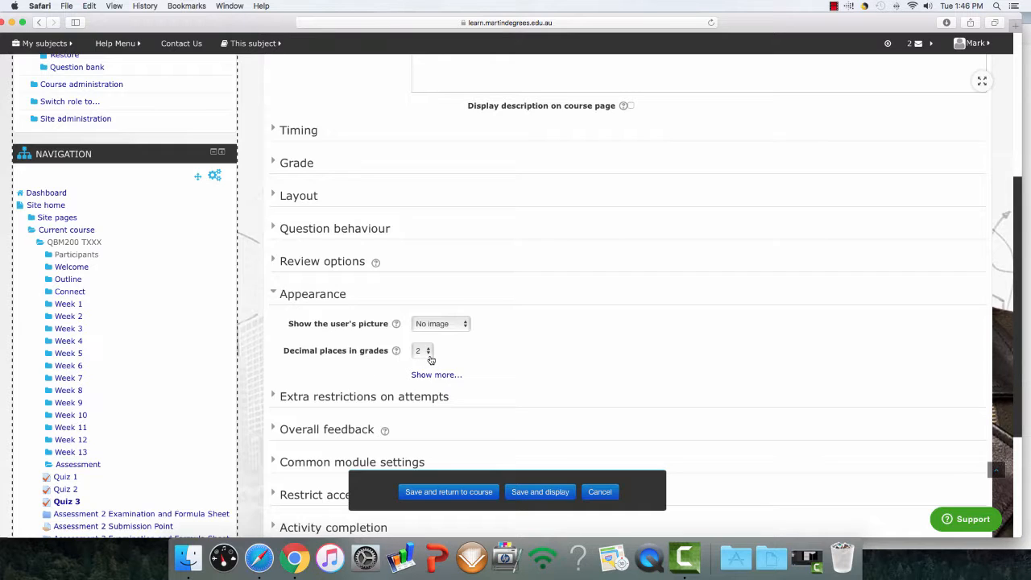
left_click(274, 295)
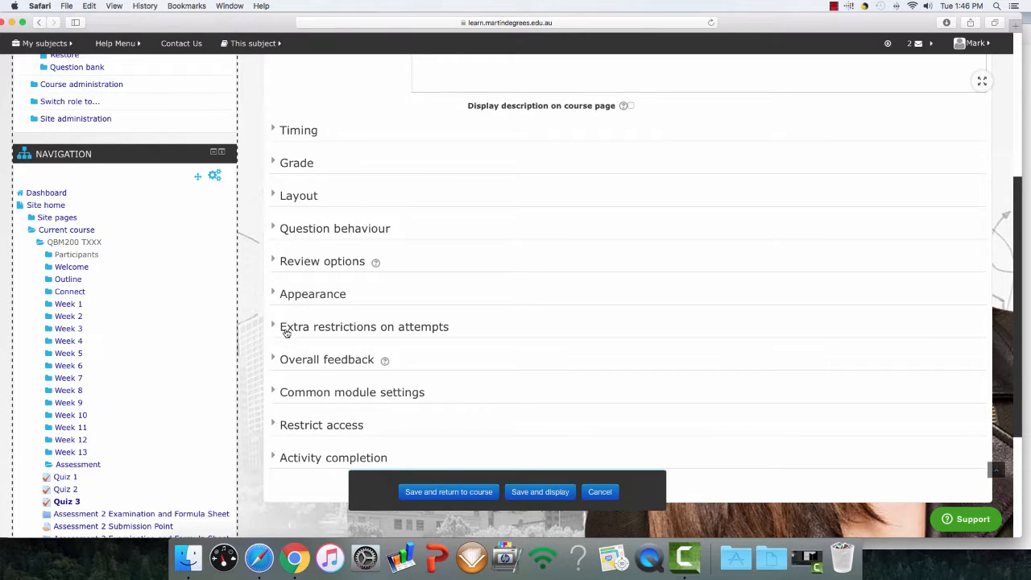
left_click(274, 327)
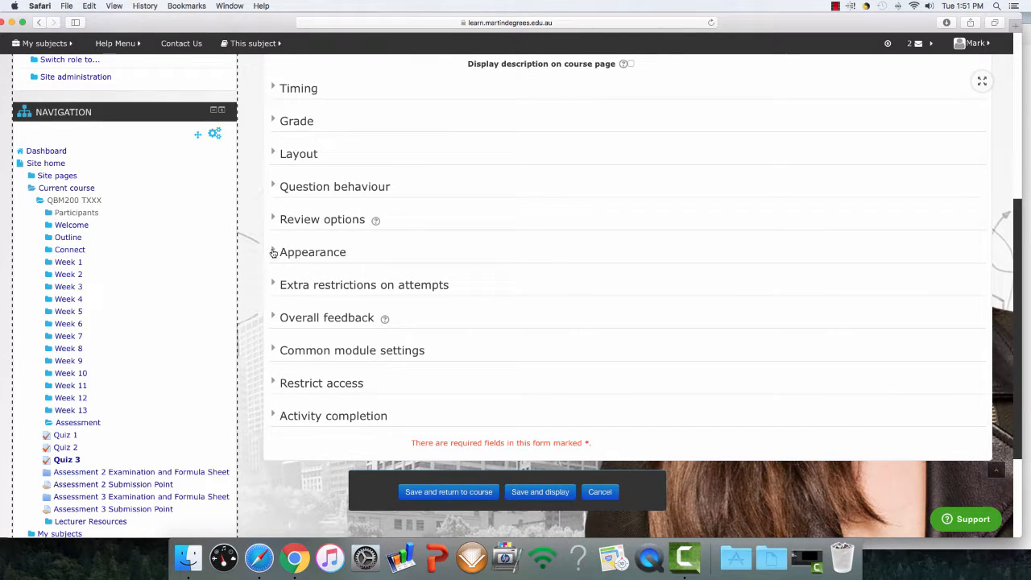
- In the Overall feedback section, set the first editable grade boundary to 85%
left_click(272, 319)
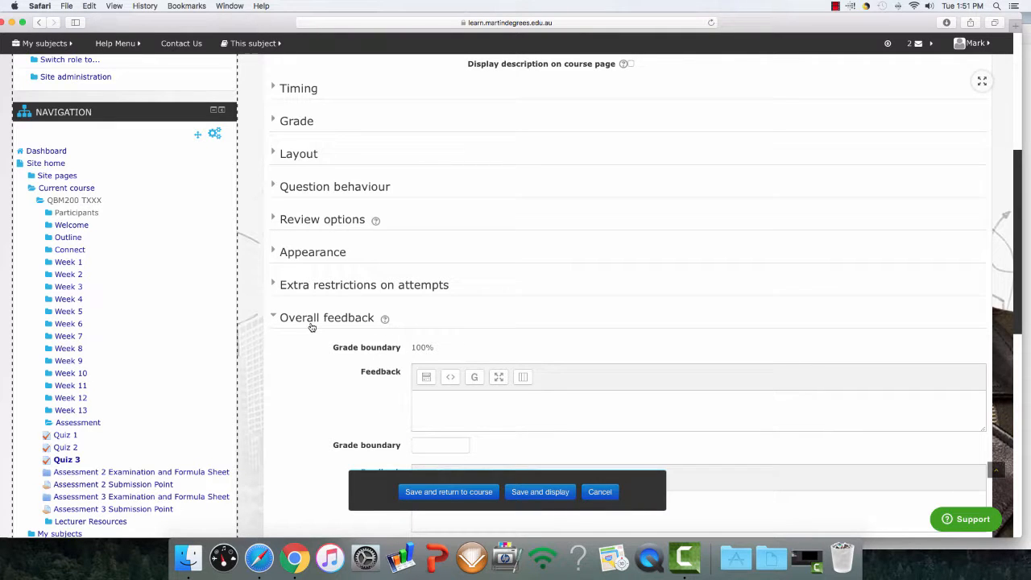
scroll(312, 327, "up", 1)
scroll(313, 326, "down", 2)
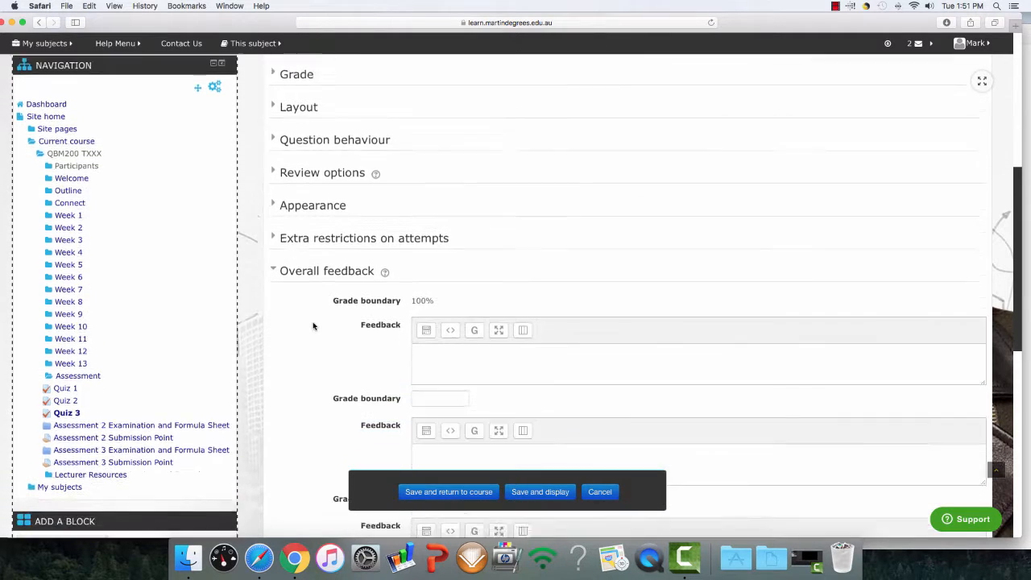
scroll(315, 324, "down", 4)
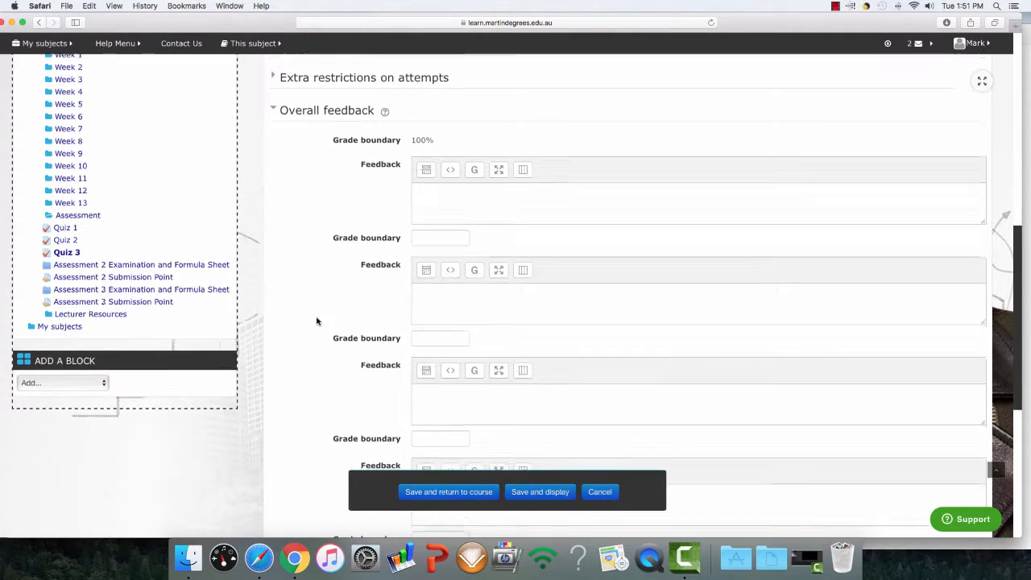
scroll(316, 321, "down", 1)
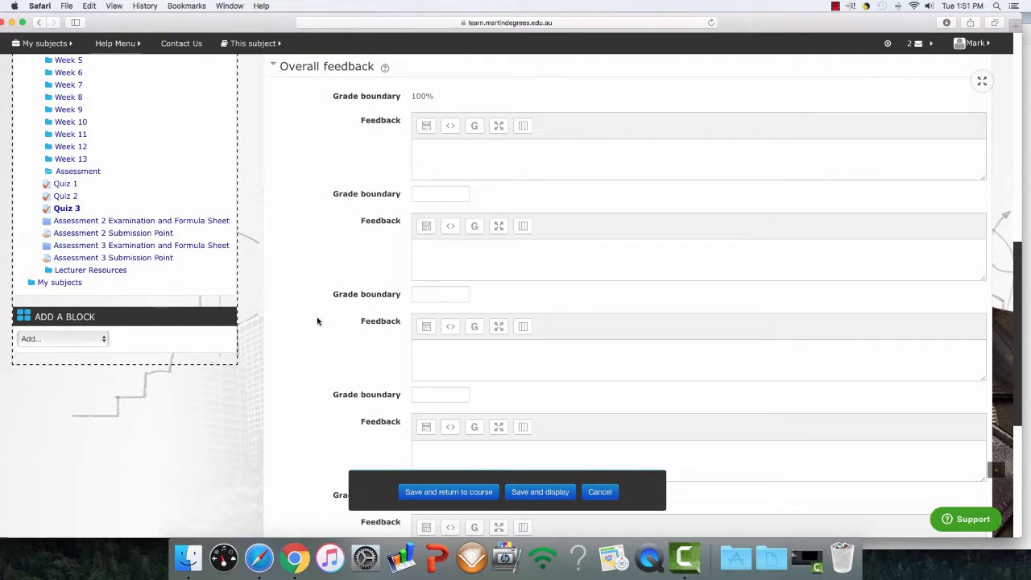
scroll(318, 322, "down", 1)
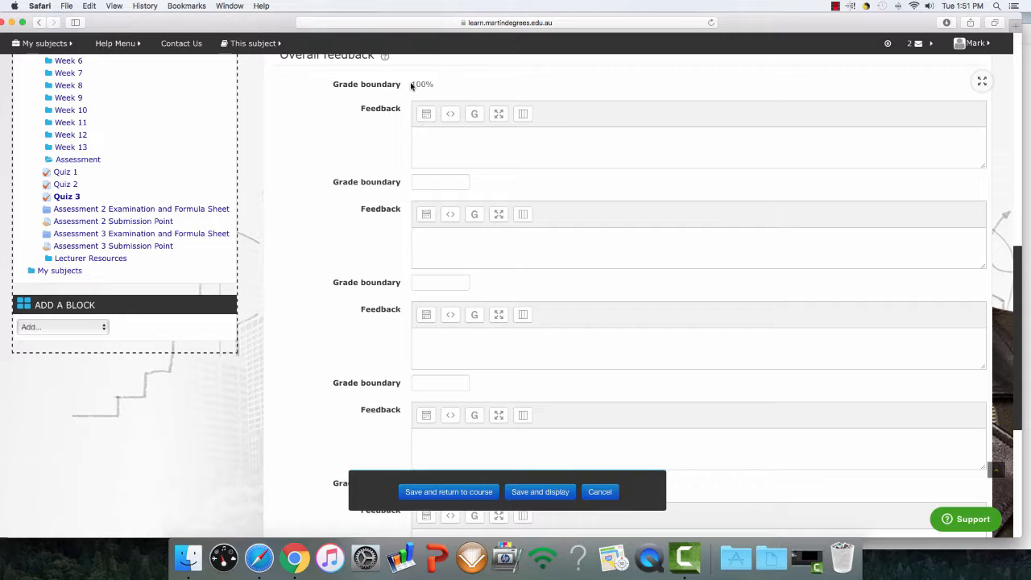
left_click(428, 181)
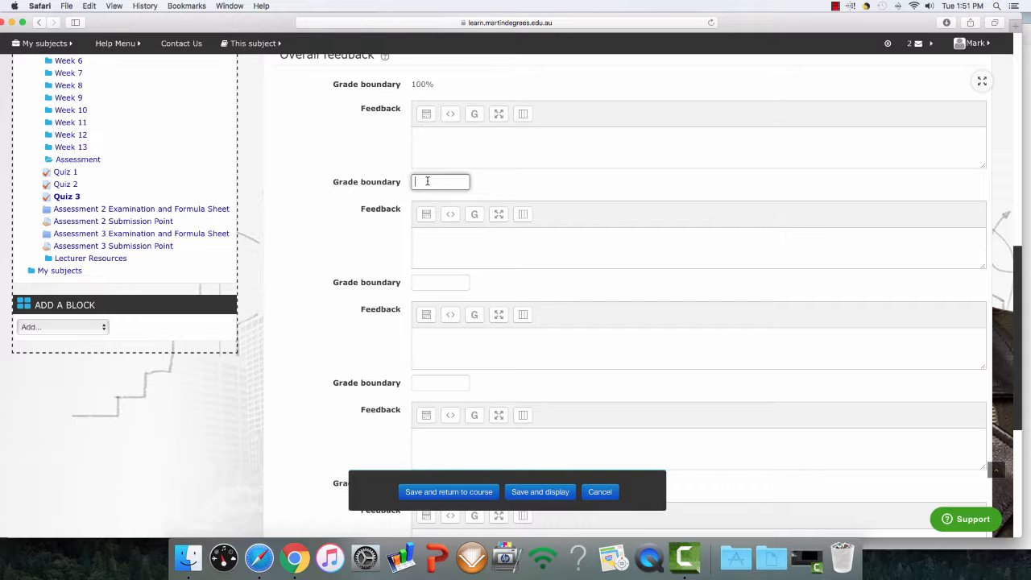
type("85%")
- Enter "Excellent Work. Well Done" as the feedback for grades between 85% and 100%
left_click(427, 134)
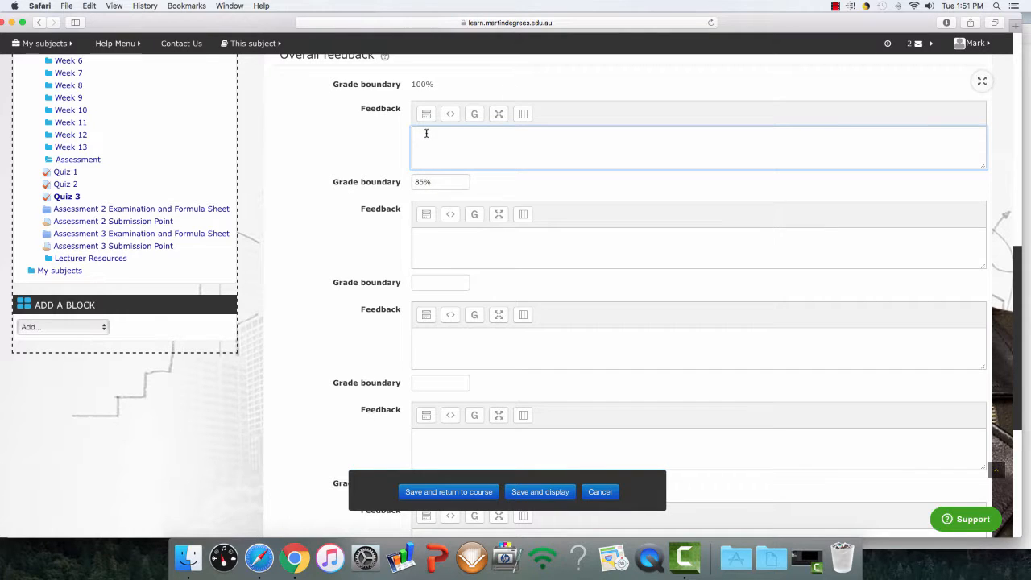
type("Excellent Wor. ")
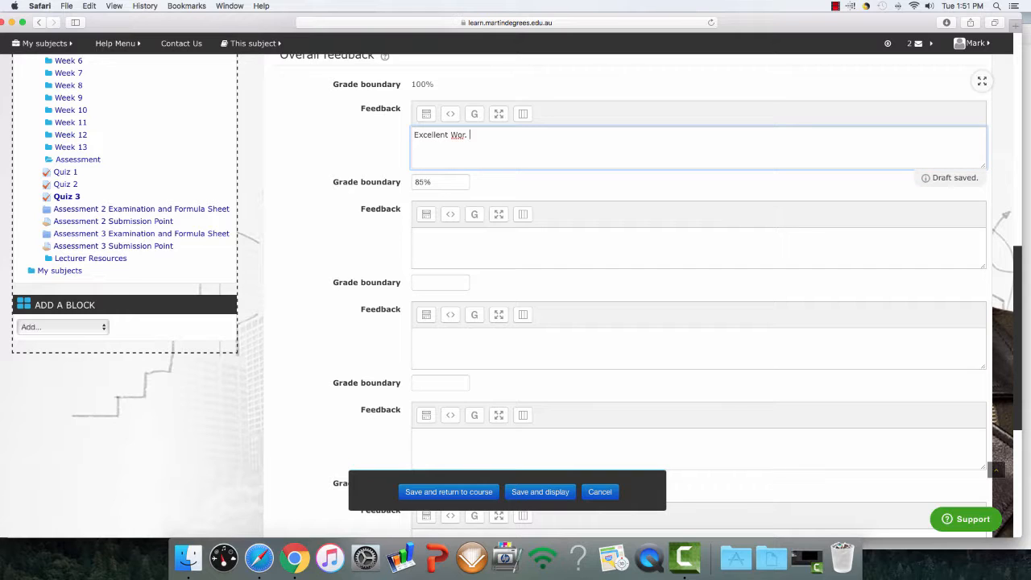
type("Wel Done")
left_click(465, 136)
left_click(594, 146)
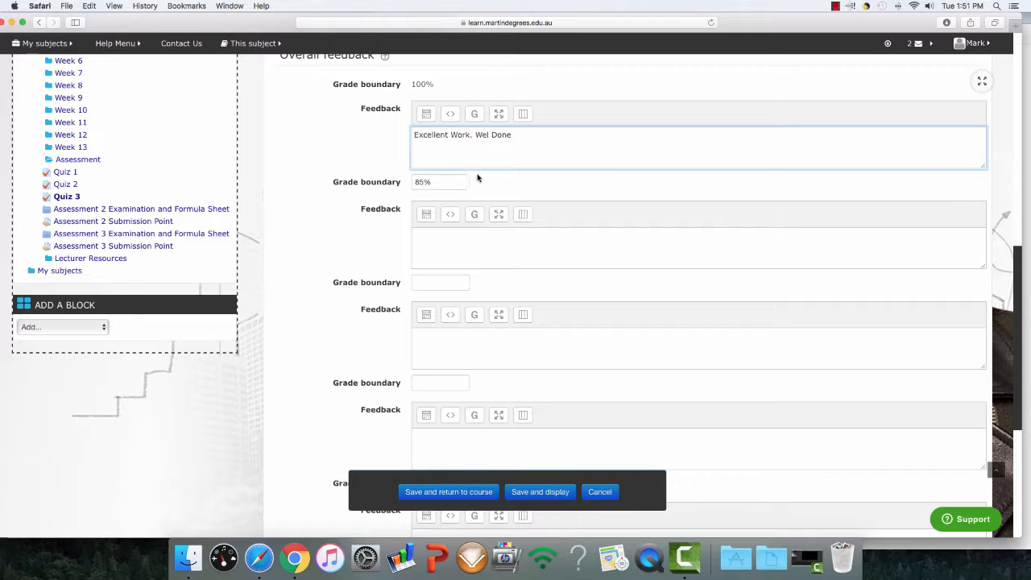
left_click(488, 145)
type("l")
- Set the next grade boundary to 75% and enter "Great work. Very good job." as the feedback for the band above it
left_click(429, 283)
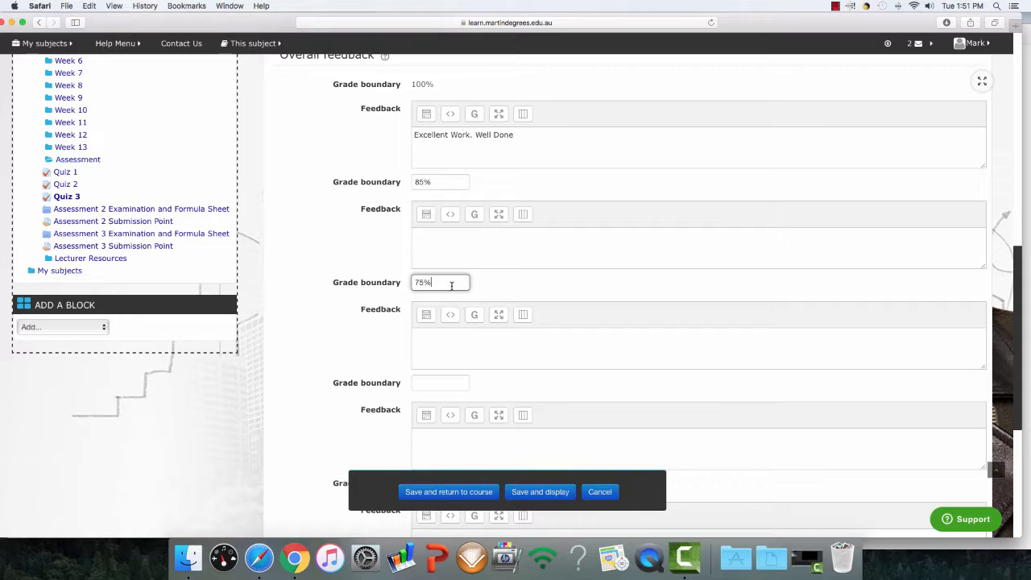
left_click(489, 282)
left_click(424, 233)
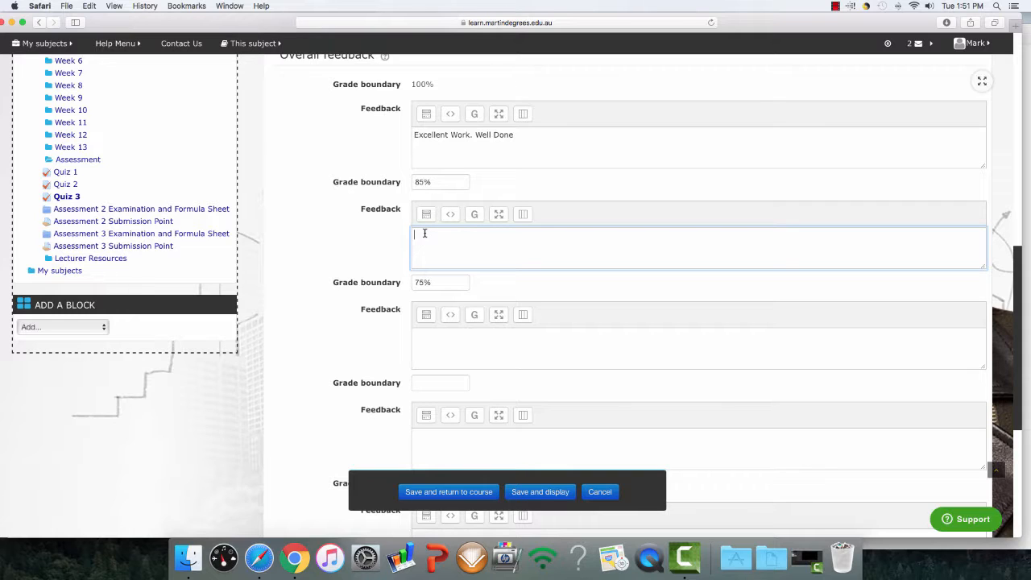
type("Great work.  Very good job.")
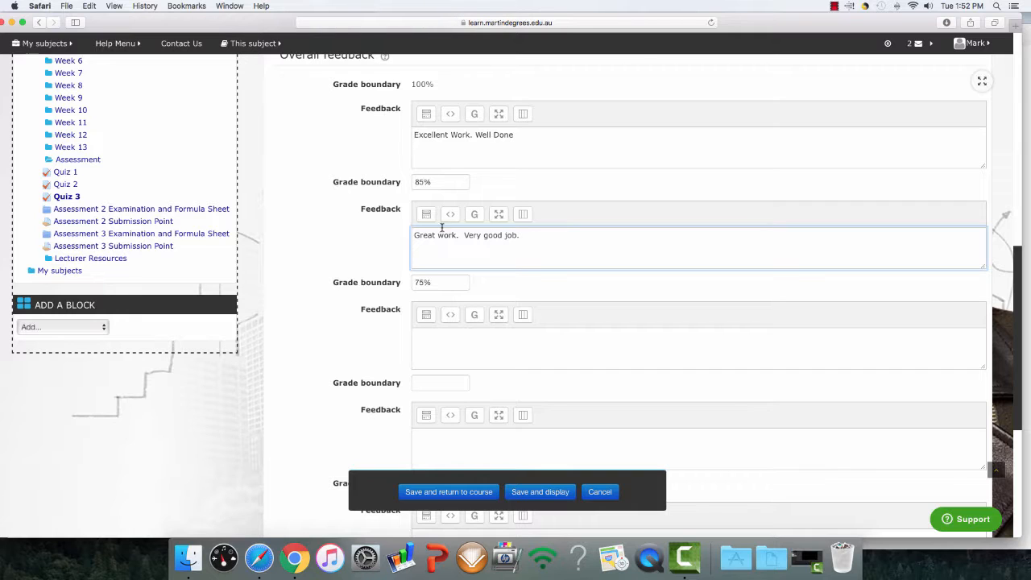
- Set the two remaining editable grade boundaries to 65% and 50%
left_click(429, 382)
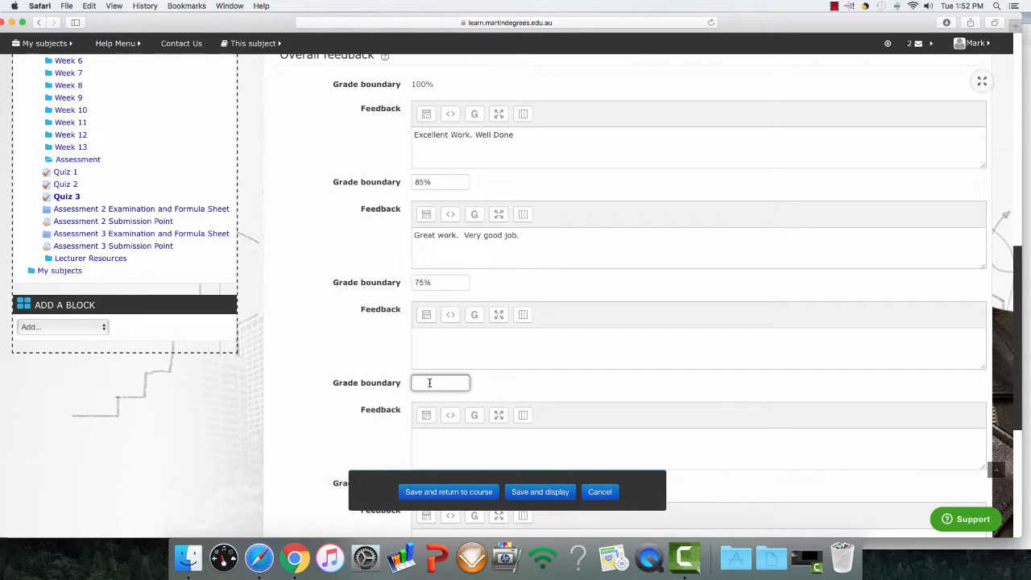
type("65%")
left_click(422, 335)
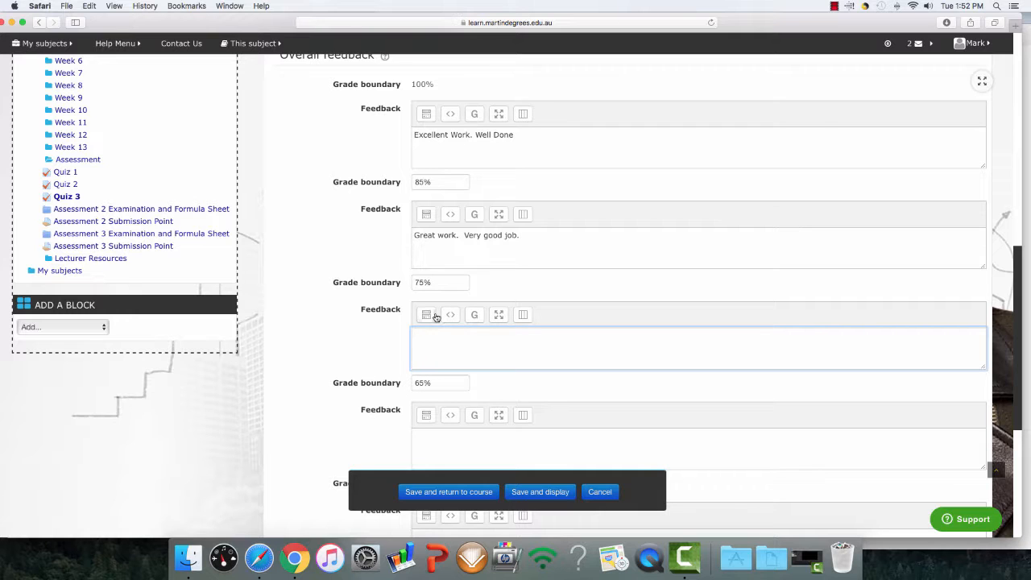
scroll(445, 333, "down", 3)
scroll(445, 335, "down", 1)
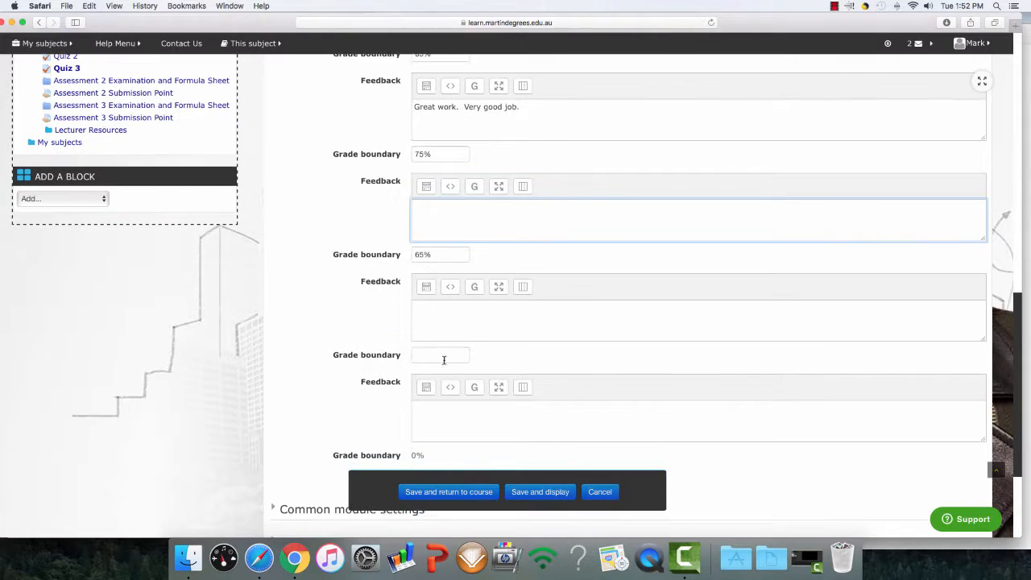
left_click(441, 358)
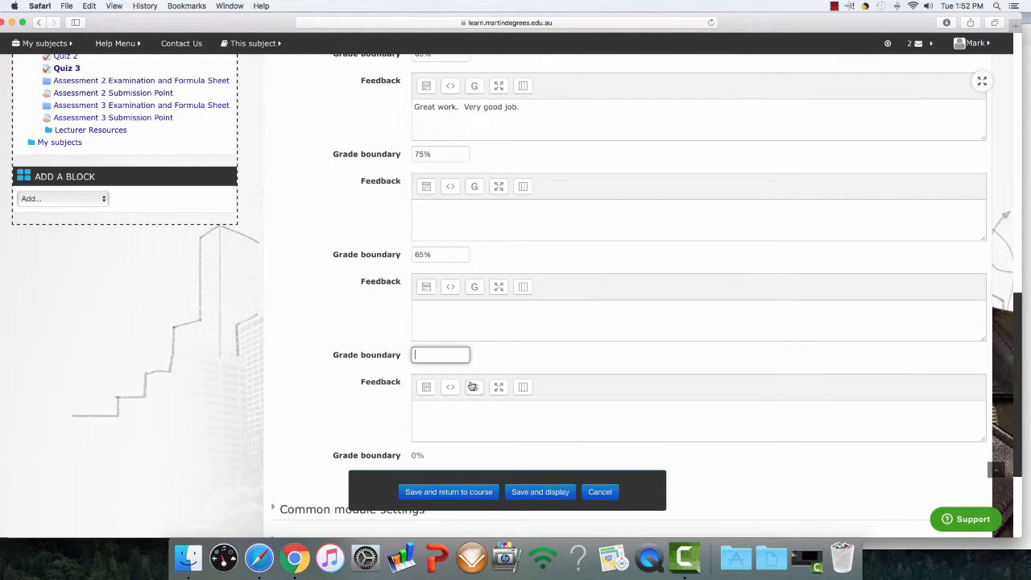
type("50")
left_click(418, 404)
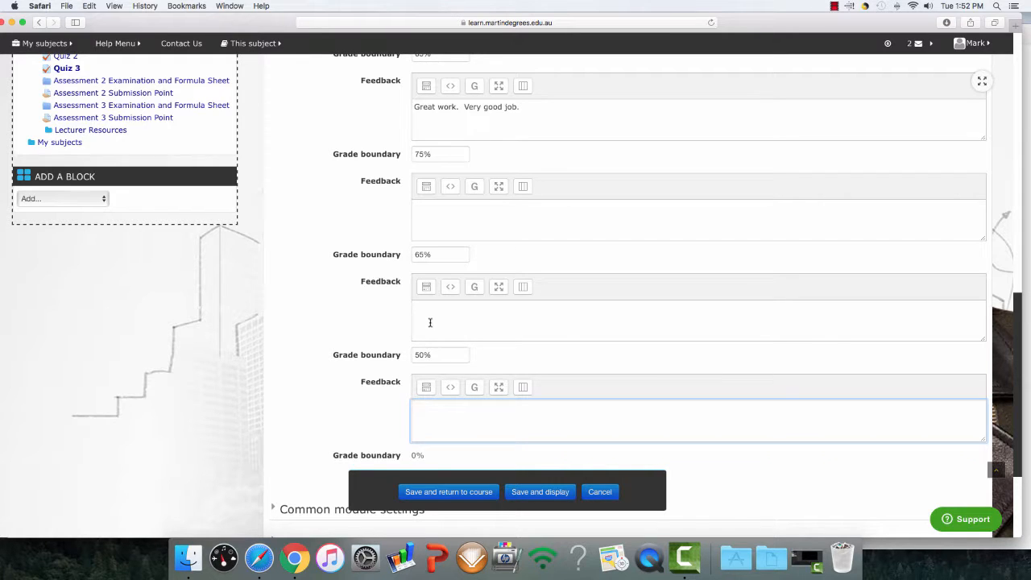
- Enter "Need More Study." as the feedback for grades between 0% and 50%
scroll(430, 320, "down", 2)
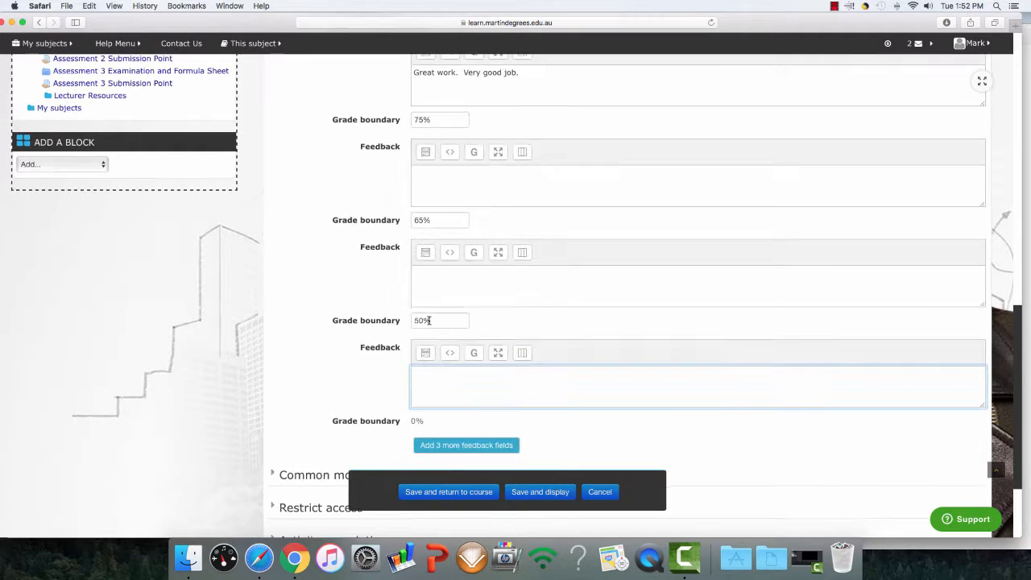
scroll(429, 321, "up", 3)
scroll(430, 321, "up", 1)
scroll(427, 319, "down", 3)
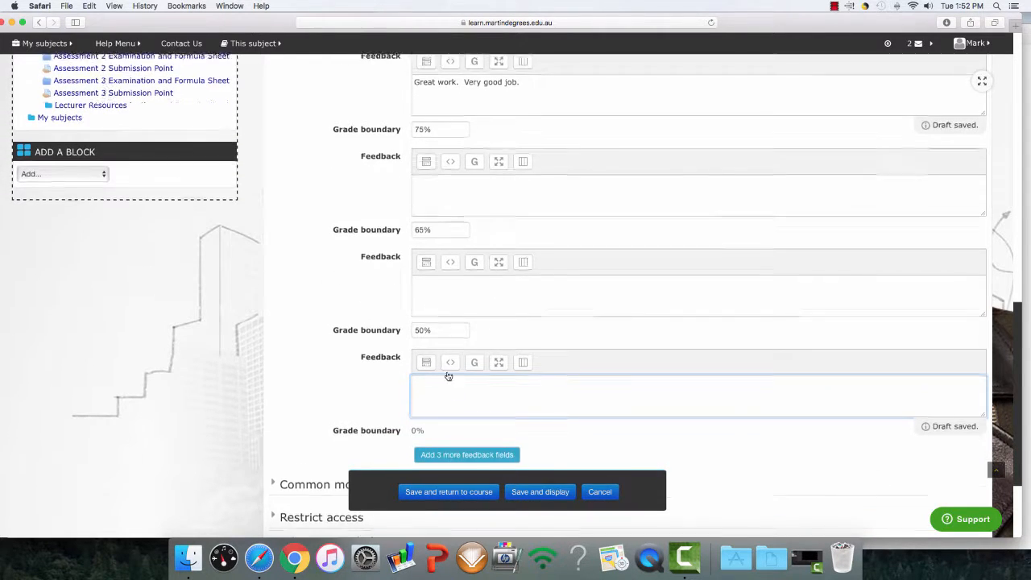
left_click_drag(417, 421, 412, 423)
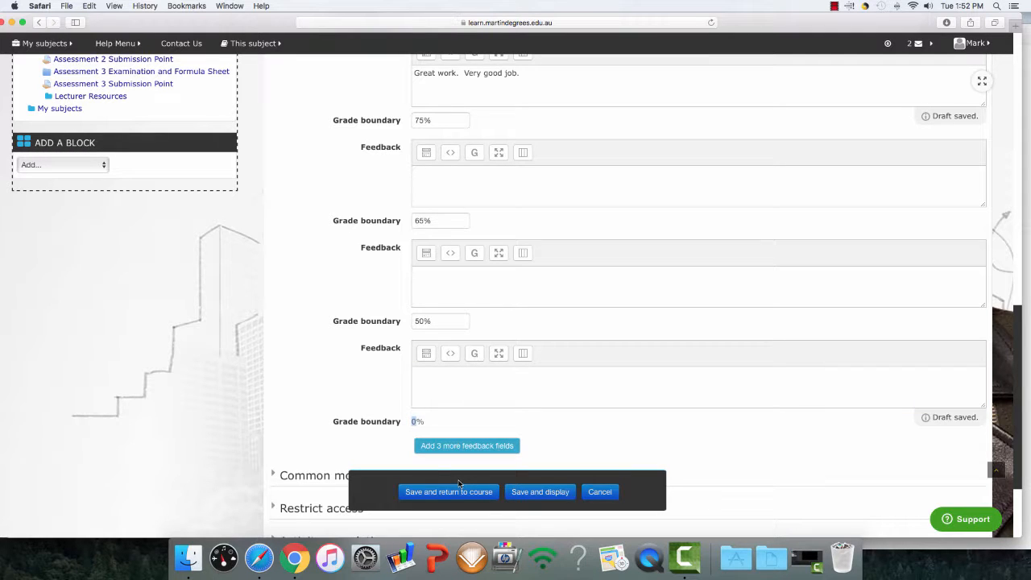
left_click(423, 393)
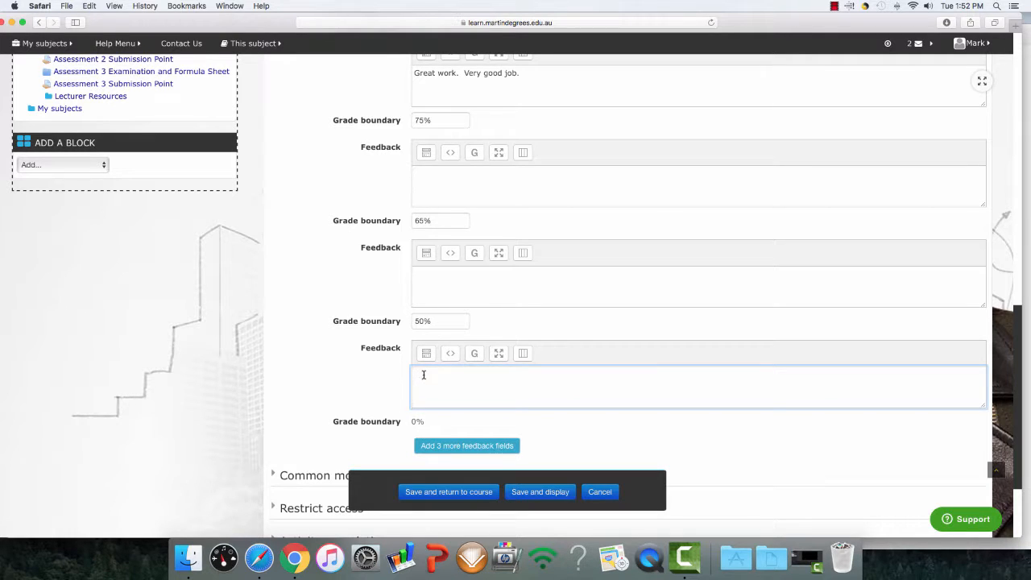
type("Need Moer s")
key("BackSpace")
type("Study.")
left_click_drag(455, 374, 448, 373)
type("re")
scroll(495, 385, "up", 3)
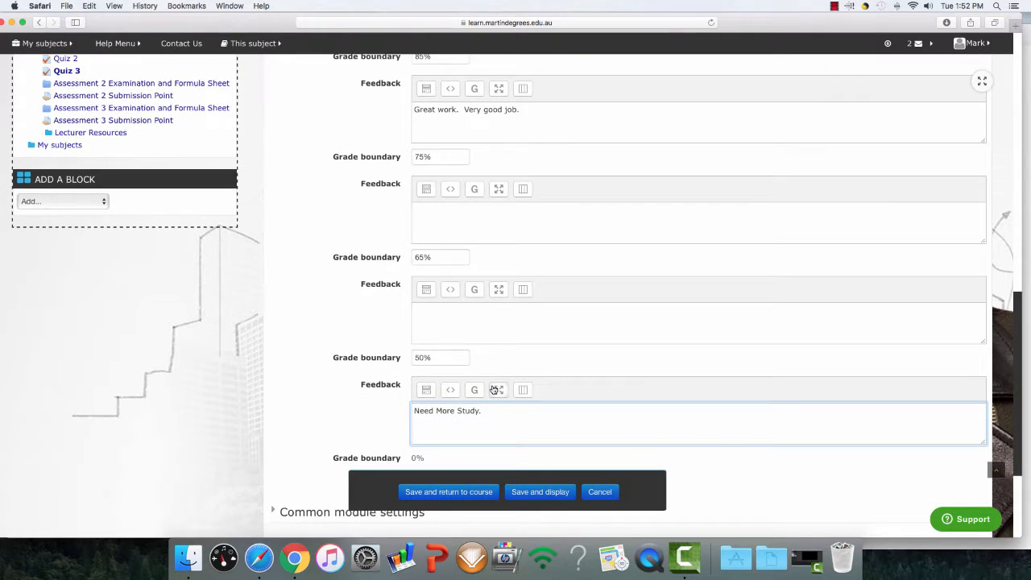
scroll(493, 389, "up", 8)
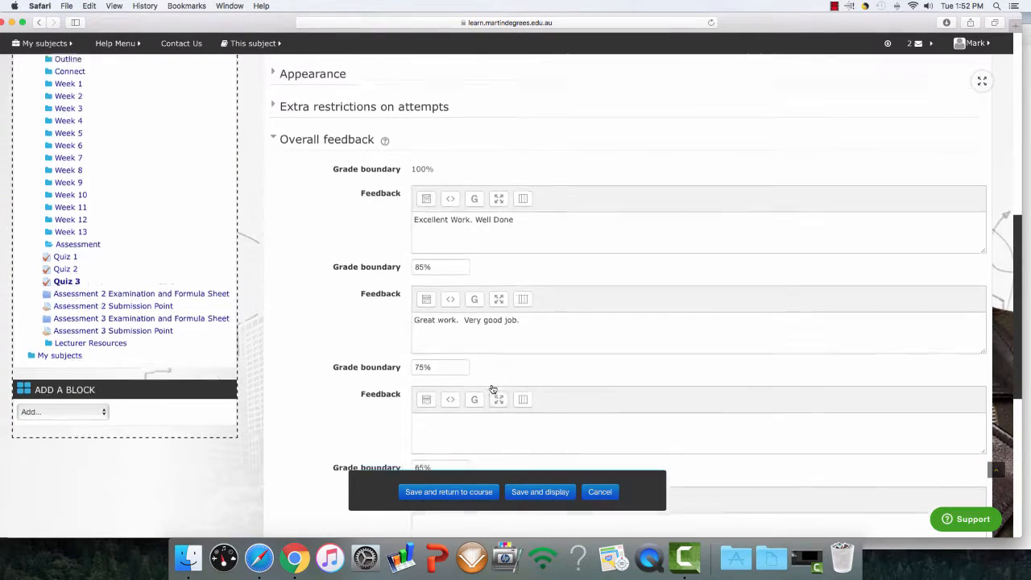
- Review all the overall feedback texts and grade boundaries from 100% to 0%, and collapse the Overall feedback section
scroll(492, 389, "down", 4)
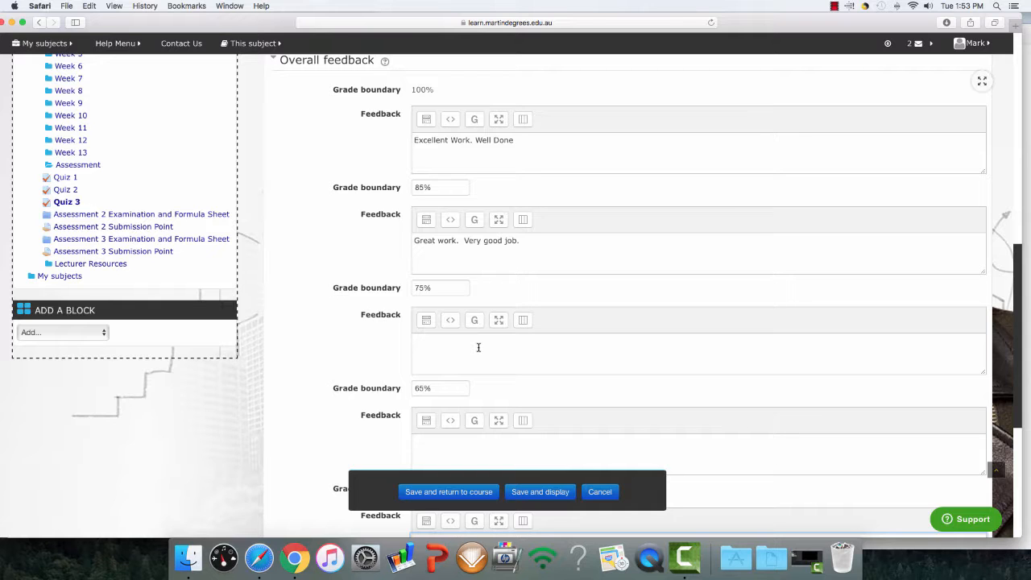
scroll(479, 347, "up", 1)
scroll(481, 347, "down", 5)
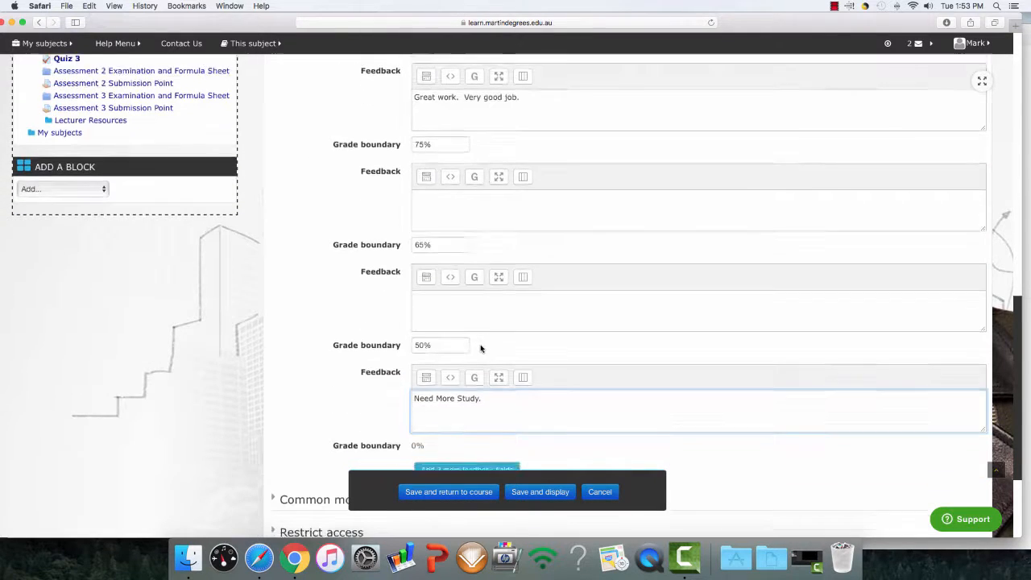
scroll(481, 347, "down", 3)
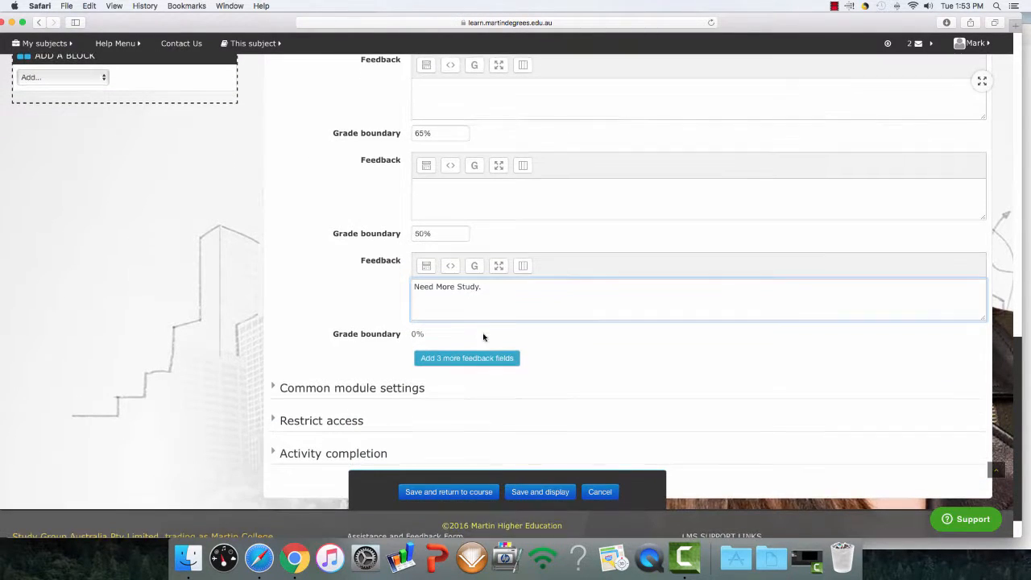
scroll(483, 337, "up", 8)
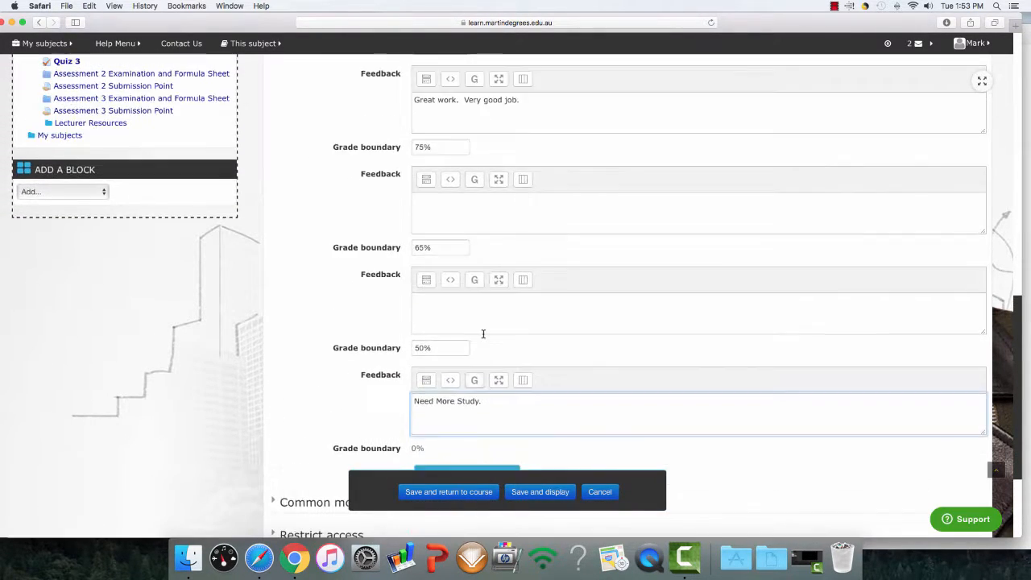
scroll(483, 337, "up", 2)
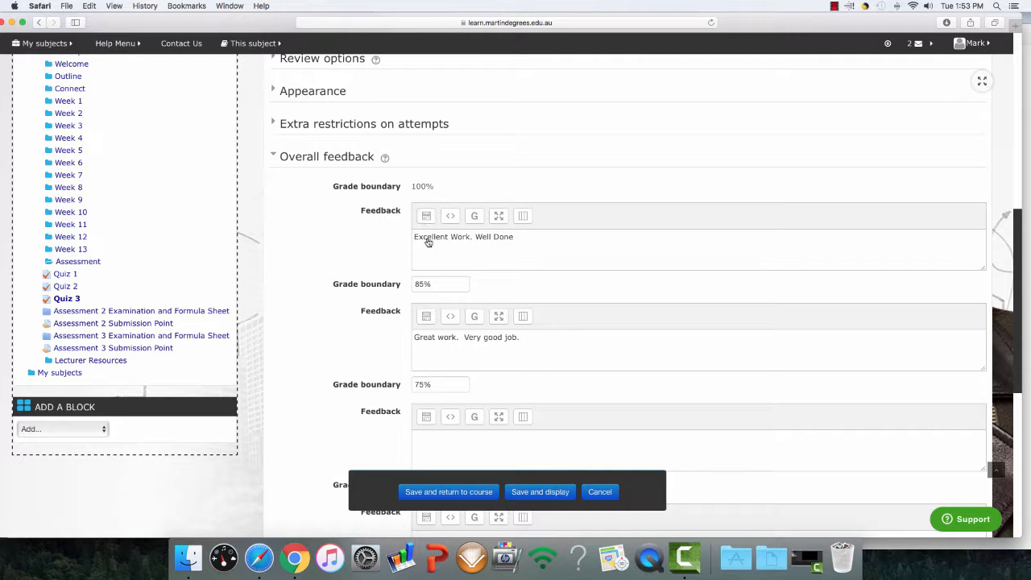
left_click(273, 157)
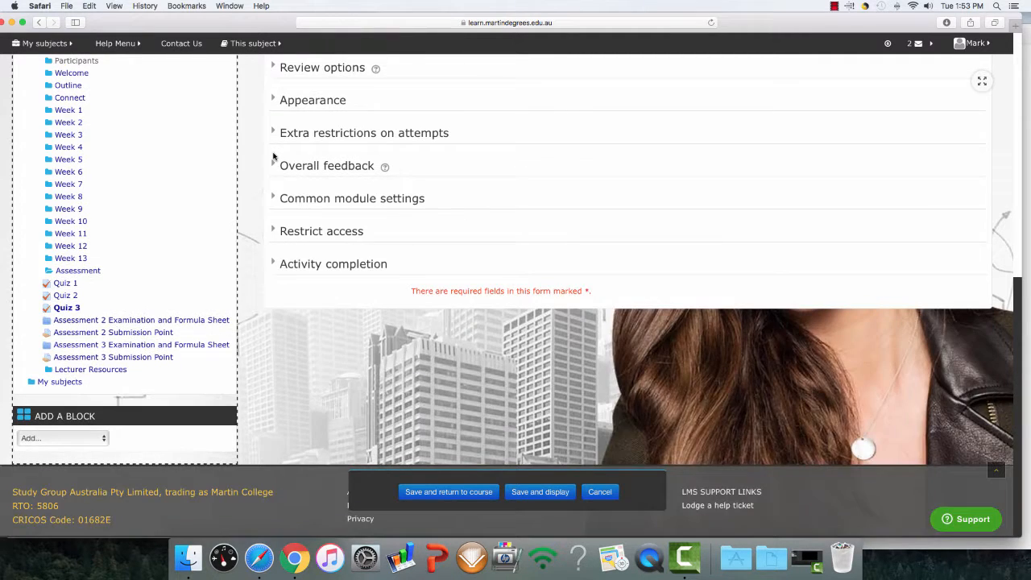
- Examine the common module settings and the restriction types offered under Restrict access, without adding a restriction
left_click(274, 198)
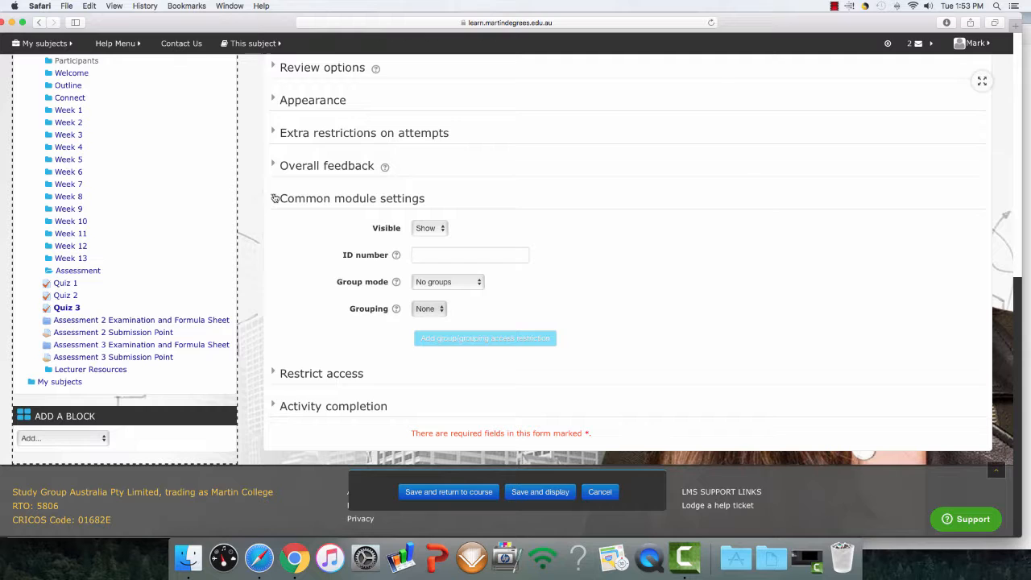
left_click(275, 198)
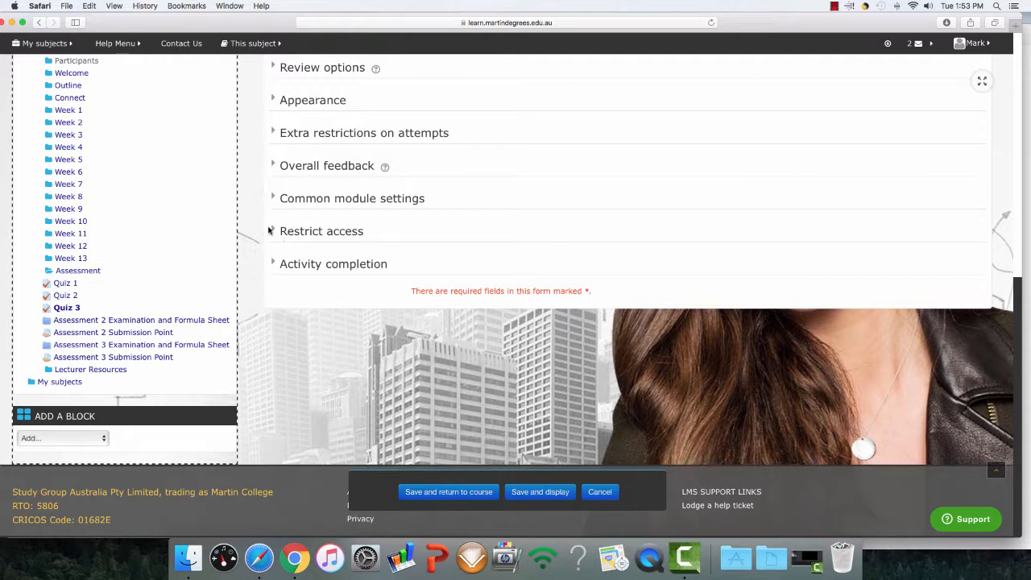
left_click(274, 231)
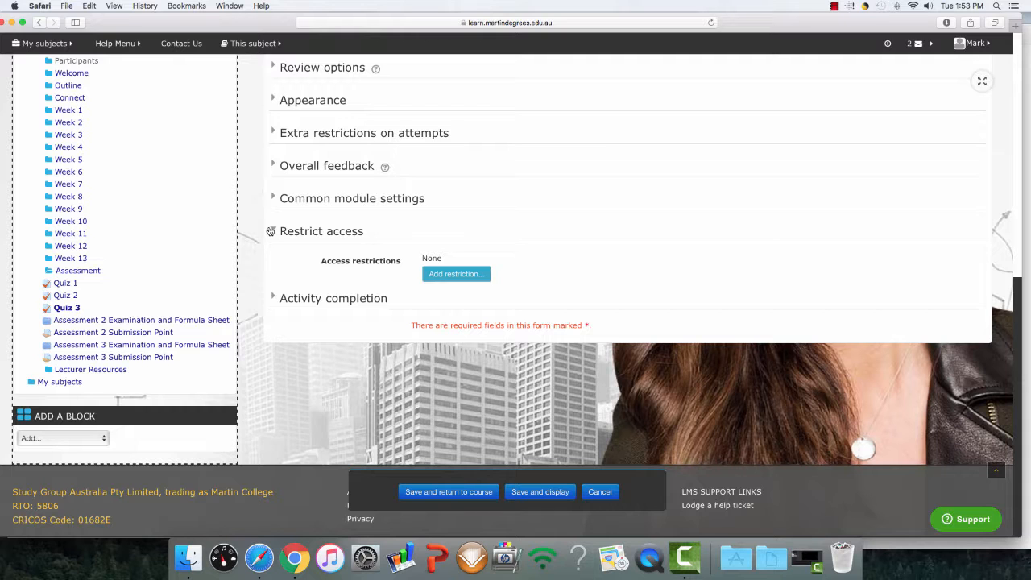
left_click(456, 275)
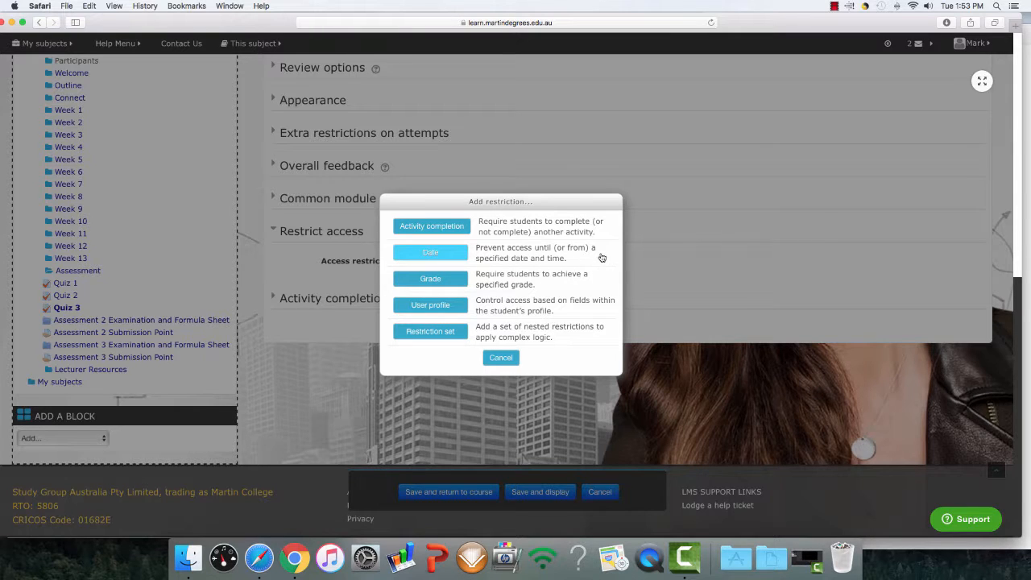
left_click(506, 358)
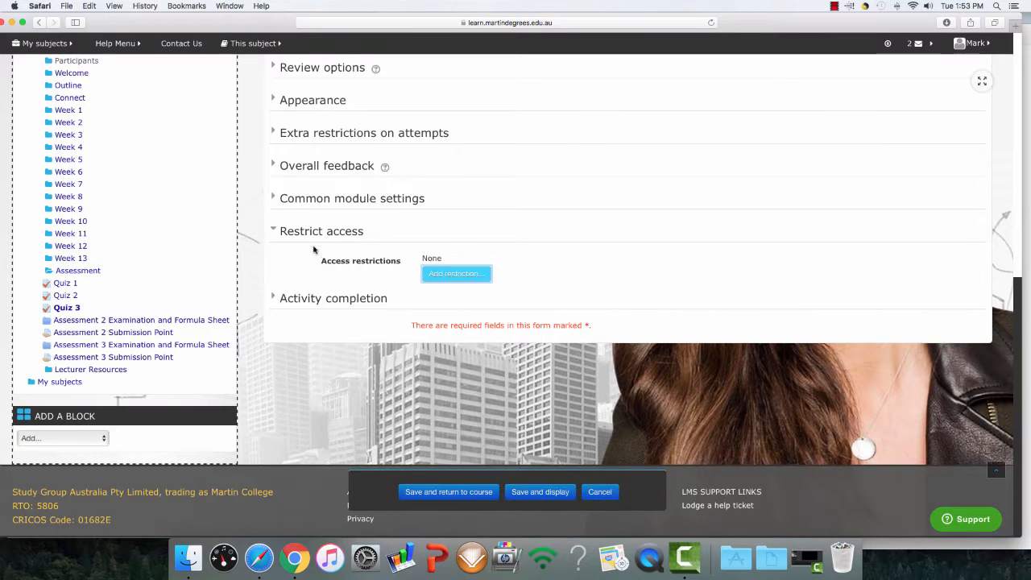
left_click(276, 232)
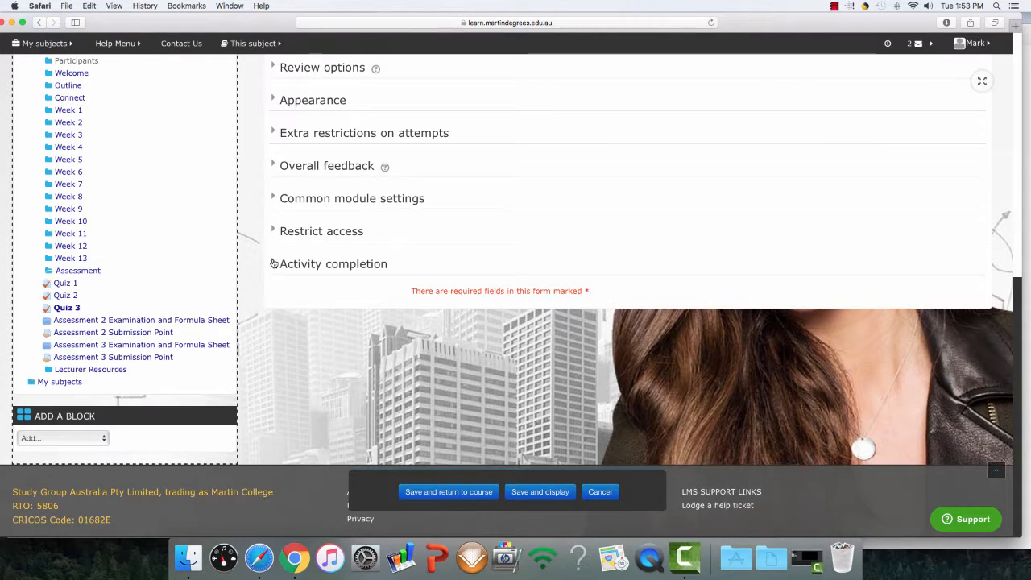
- Check the Activity completion settings and recheck the Question behaviour settings, collapsing each section again
left_click(274, 264)
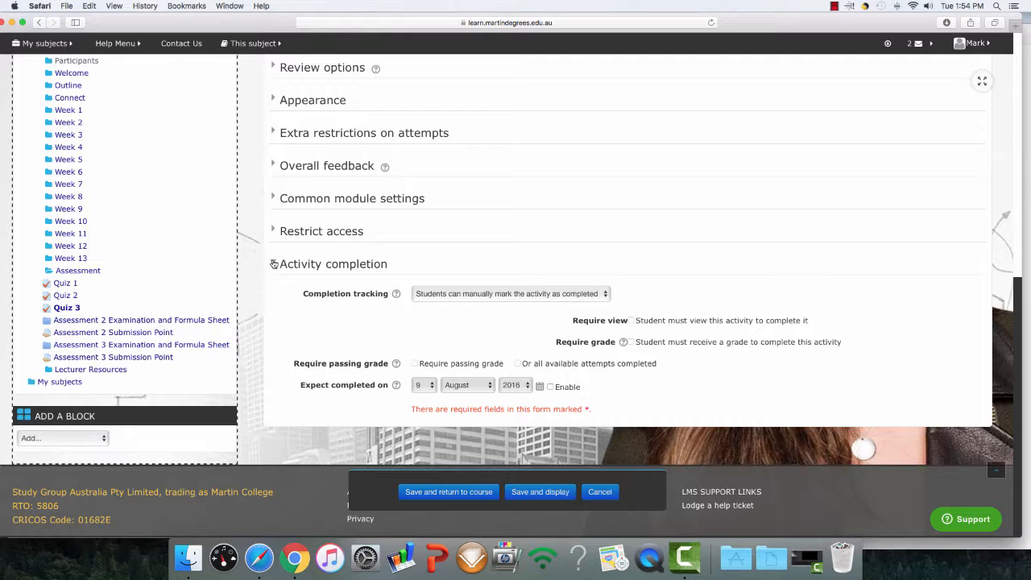
left_click(274, 265)
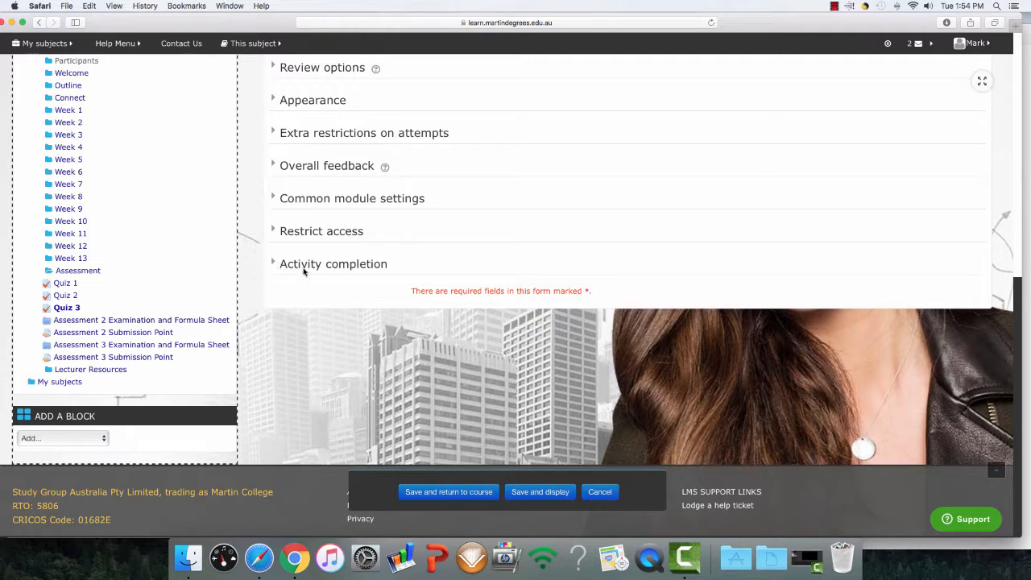
scroll(366, 284, "up", 8)
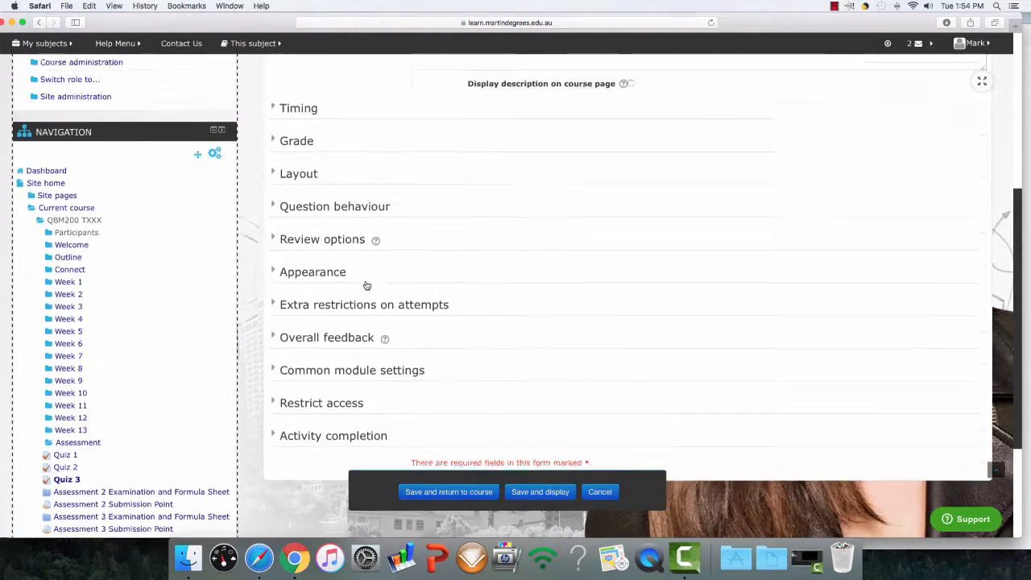
scroll(365, 283, "up", 2)
scroll(369, 284, "down", 2)
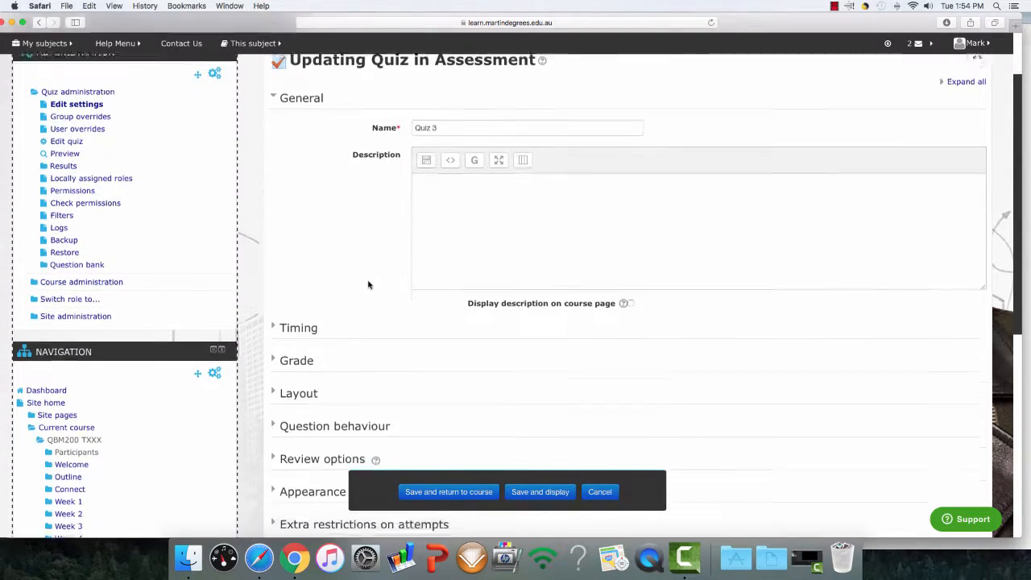
scroll(337, 287, "down", 3)
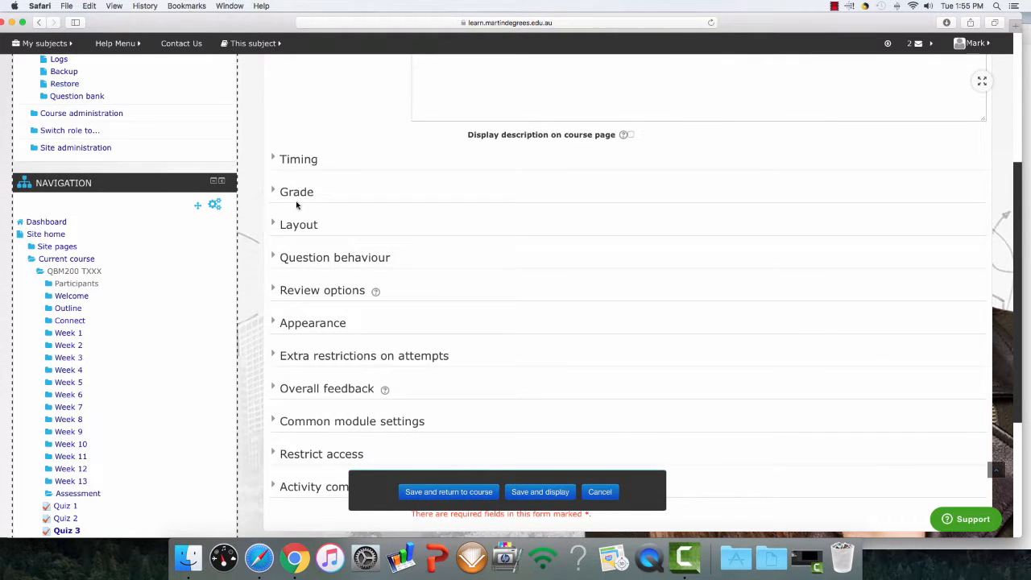
scroll(331, 260, "down", 1)
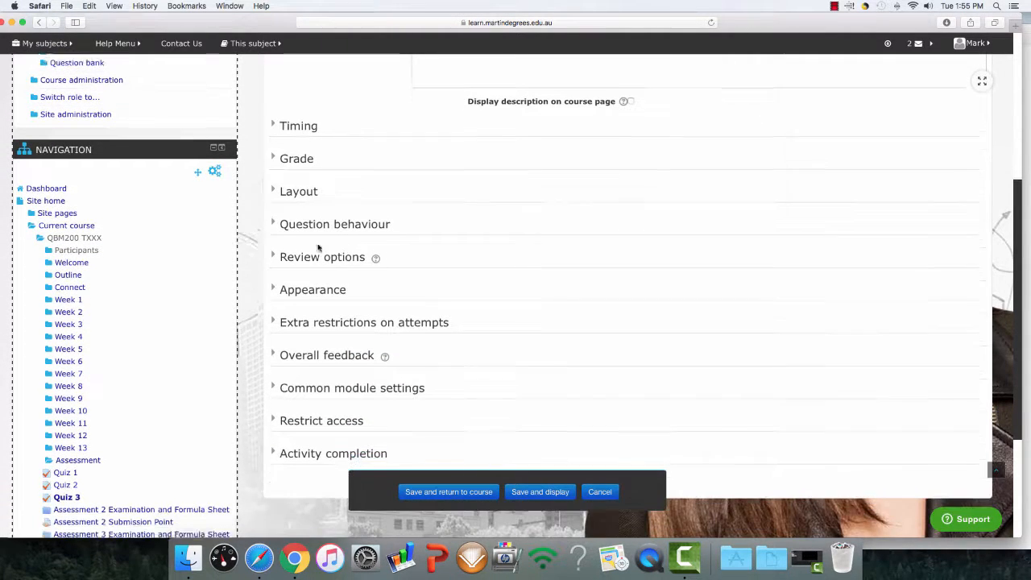
left_click(275, 219)
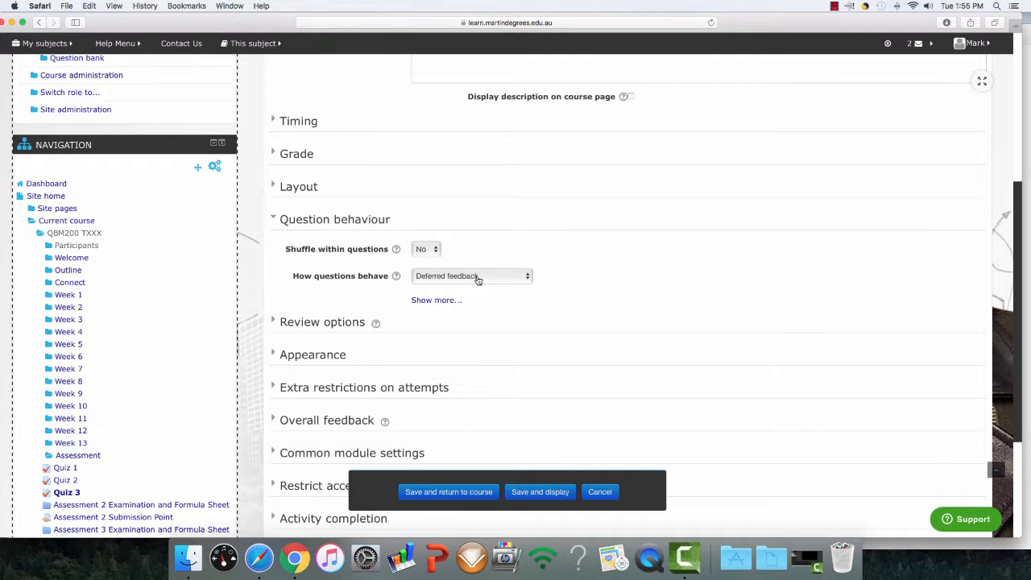
left_click(274, 216)
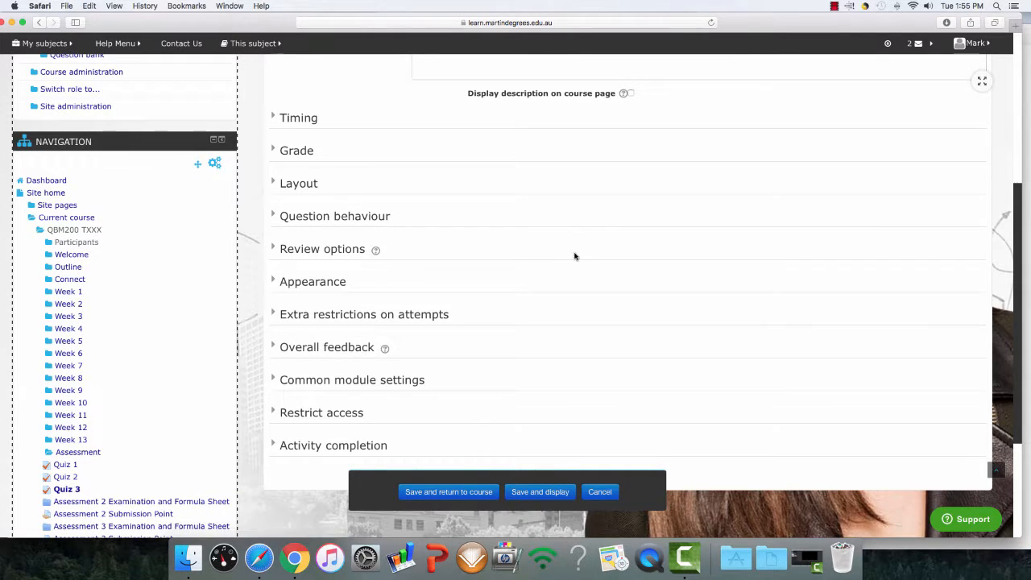
- Save the Quiz 3 settings and return to the course page
scroll(576, 257, "up", 3)
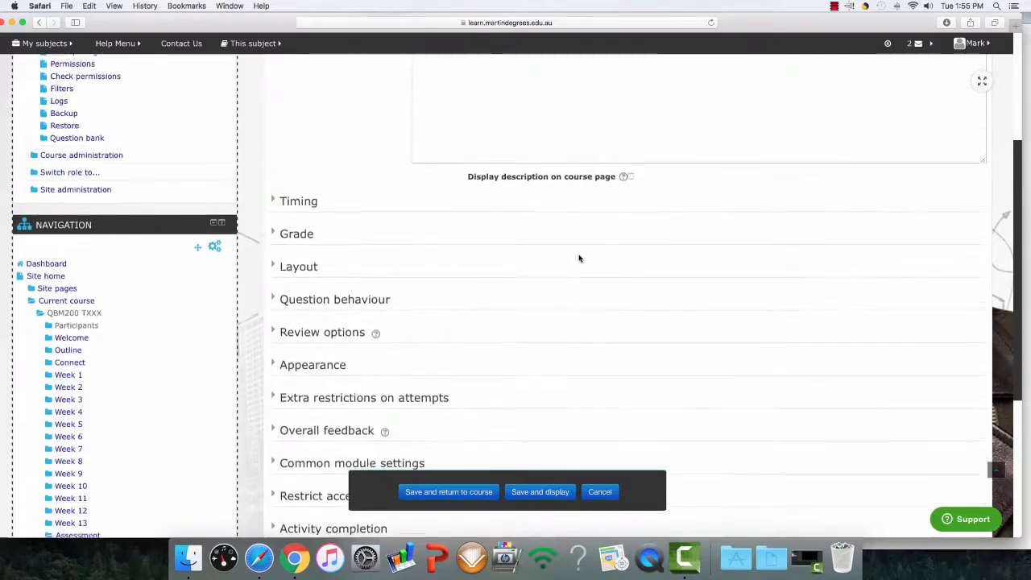
scroll(579, 258, "up", 4)
scroll(579, 257, "down", 6)
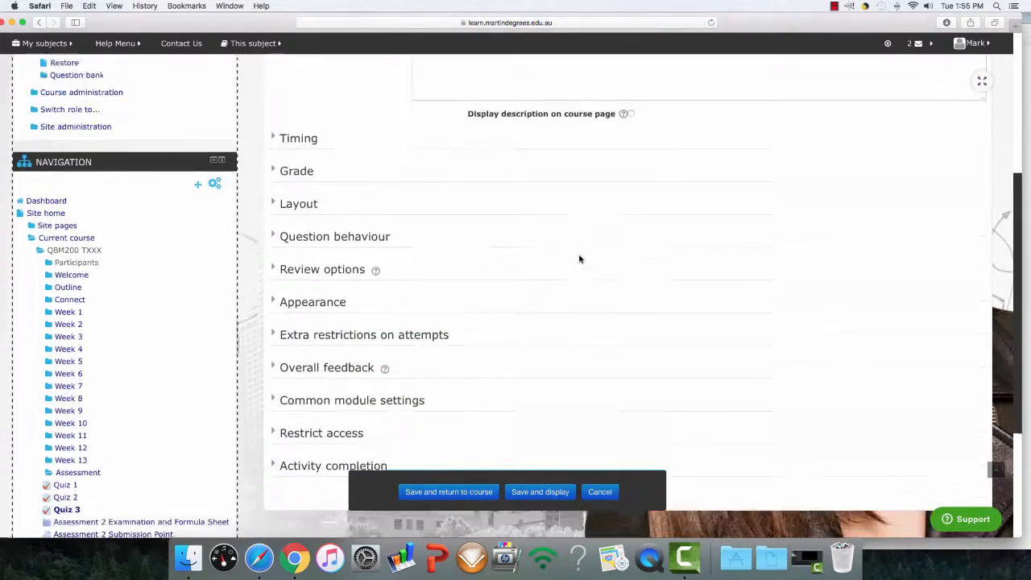
scroll(579, 258, "down", 5)
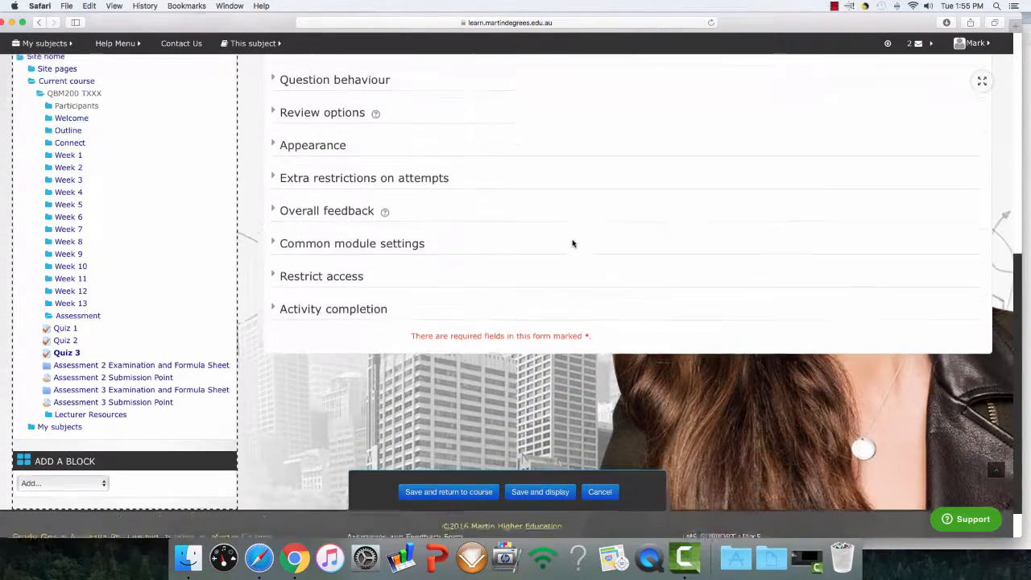
scroll(573, 243, "up", 3)
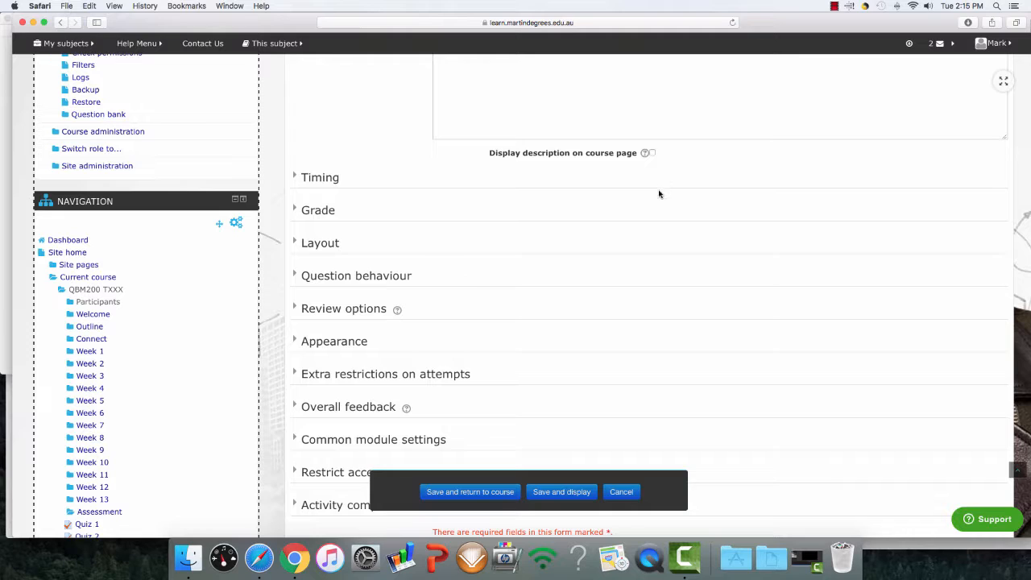
left_click(464, 491)
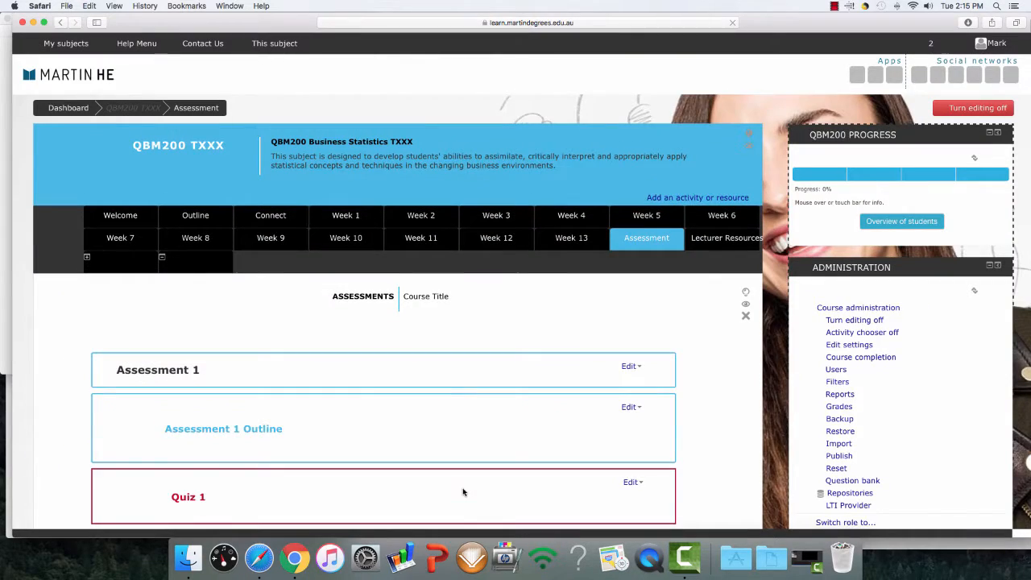
- Look through the course's Assessment section for Quiz 3 under Assessment 1
scroll(463, 488, "down", 4)
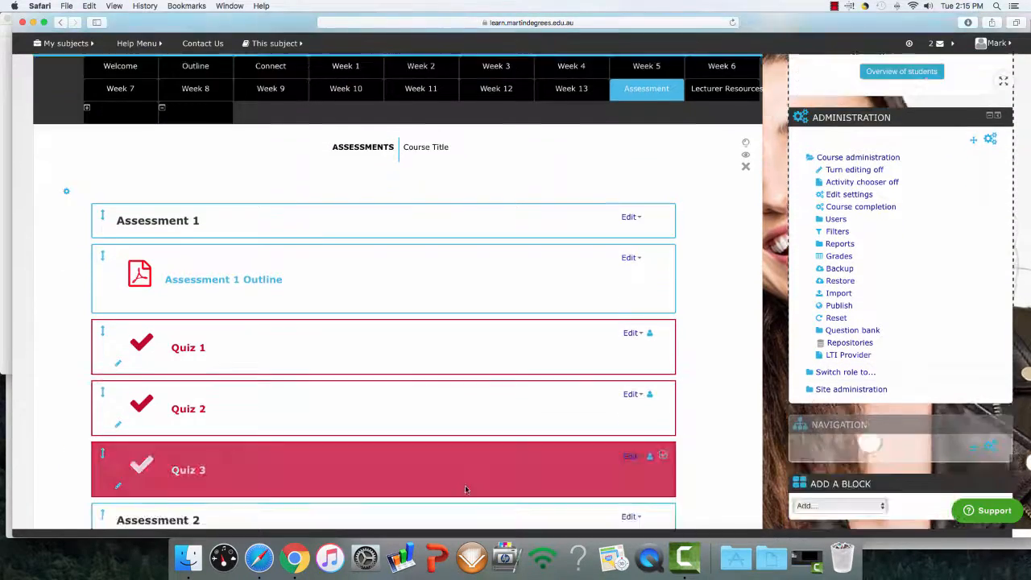
scroll(465, 489, "down", 1)
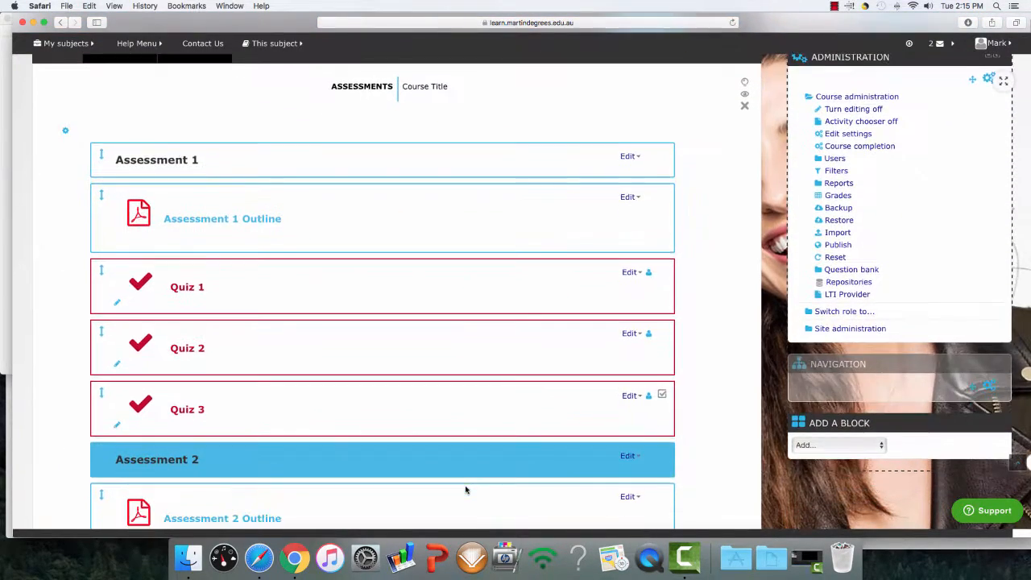
scroll(465, 489, "down", 1)
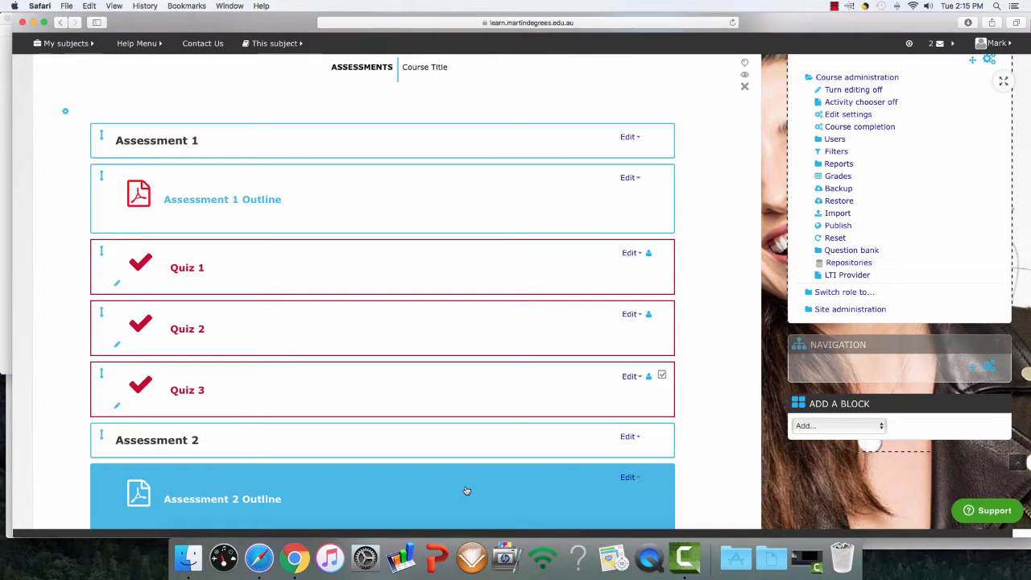
scroll(466, 490, "down", 2)
scroll(465, 490, "up", 1)
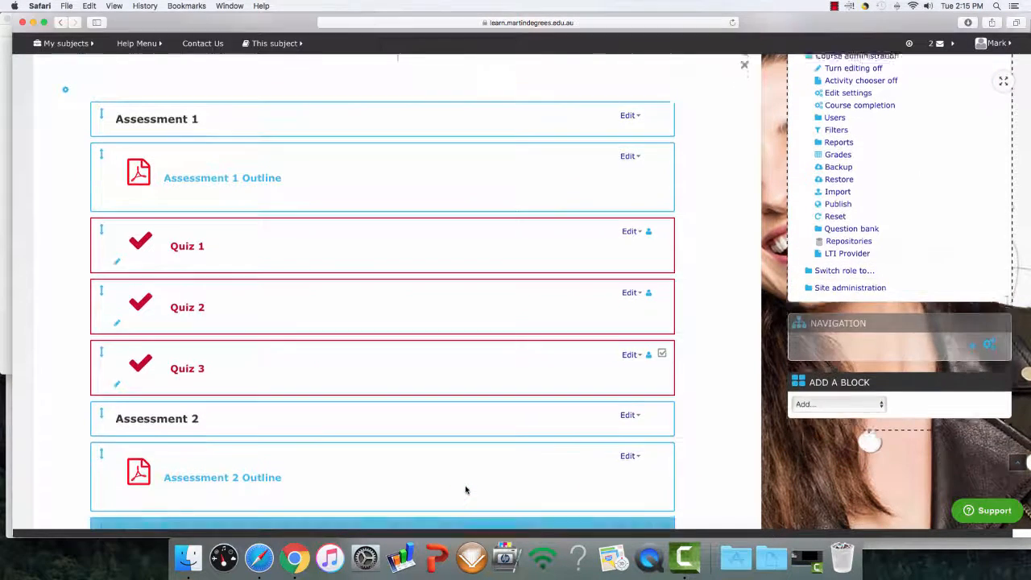